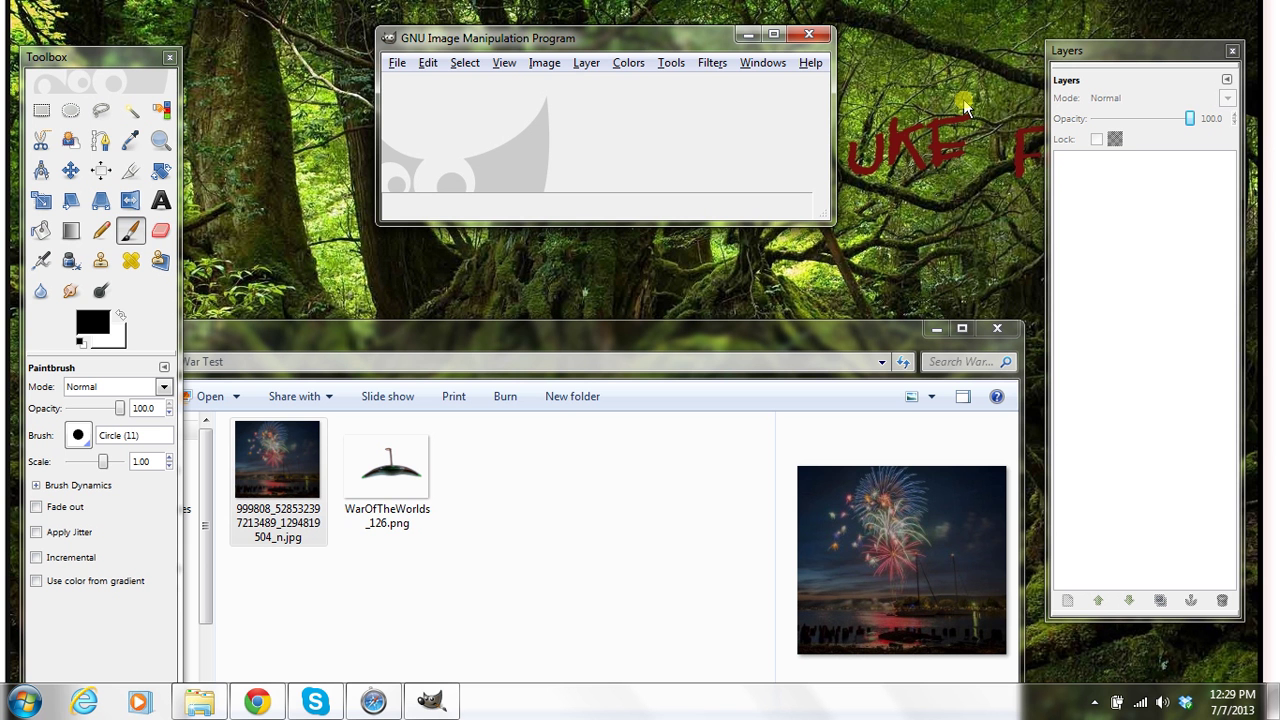
left_click(280, 462)
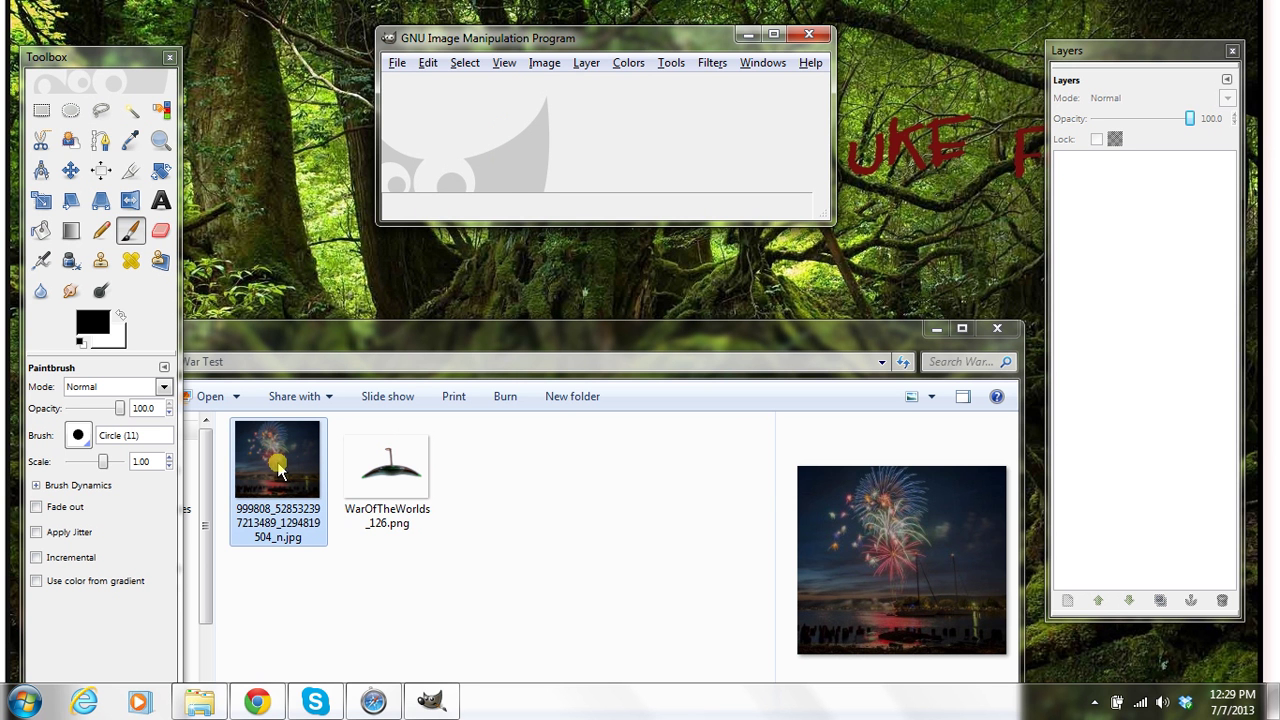
left_click_drag(280, 465, 577, 140)
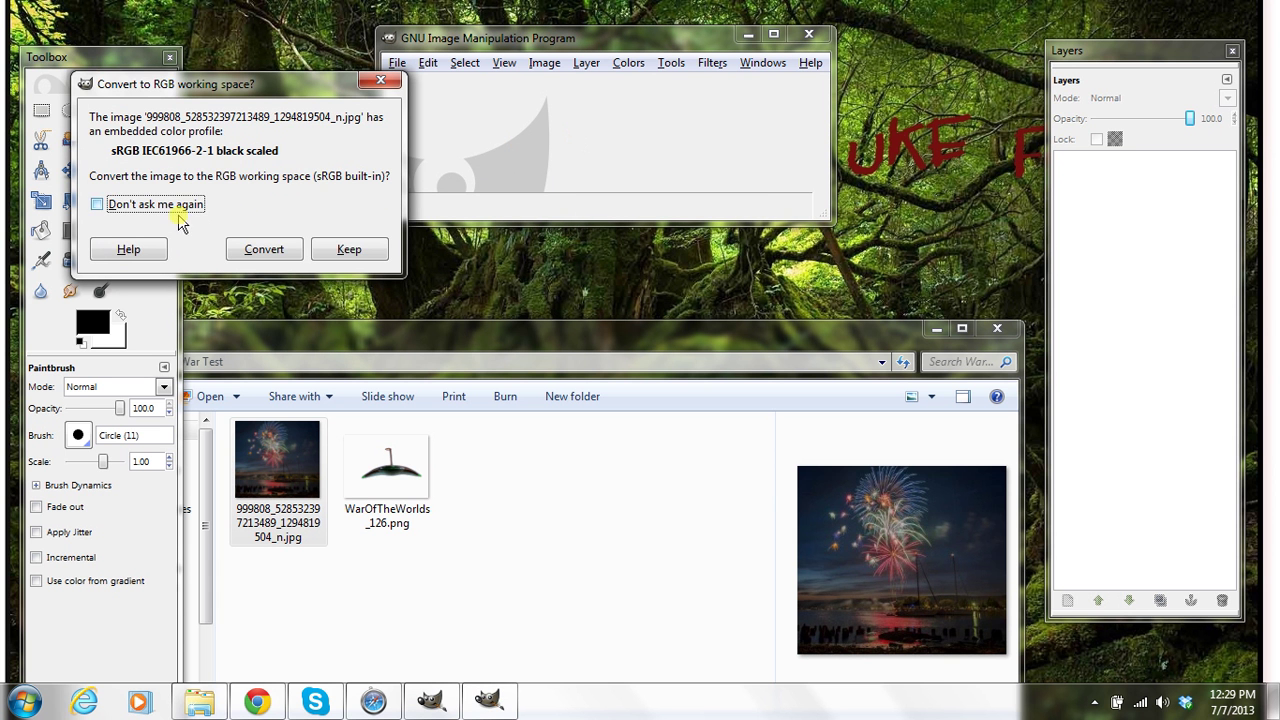
left_click(264, 252)
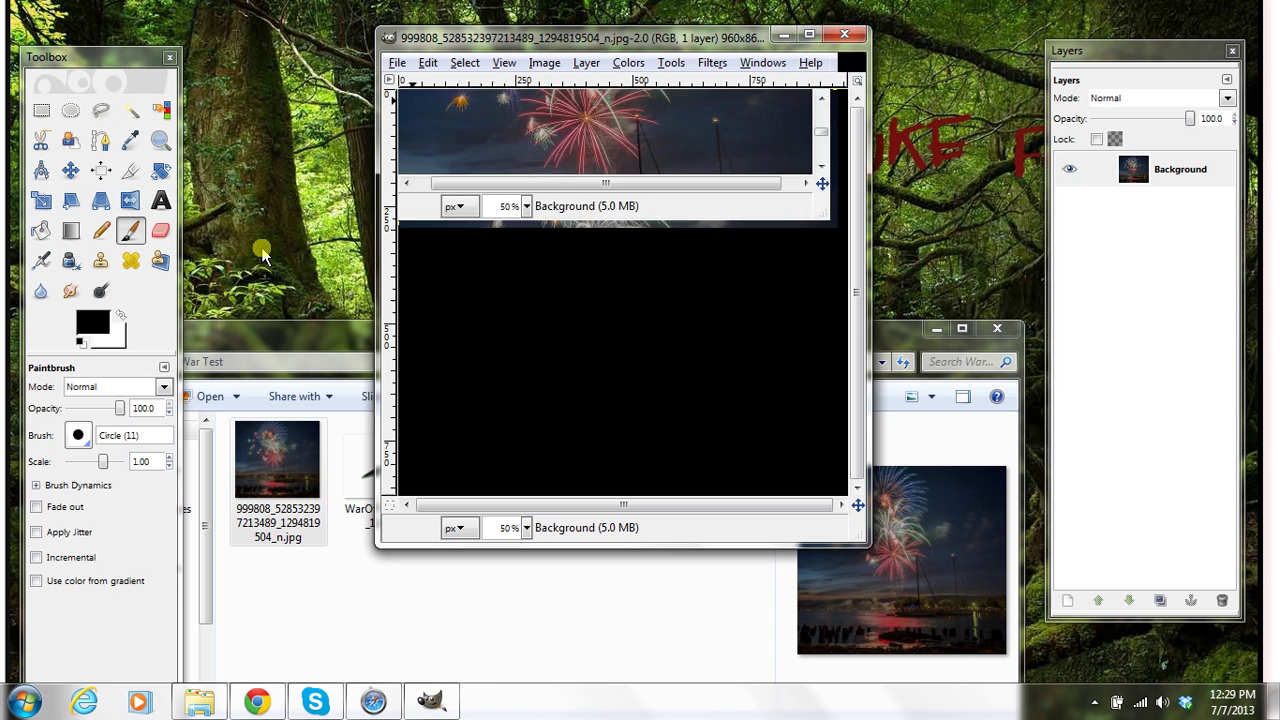
Step: Add WarOfTheWorlds_126.png to the fireworks image twice as two separate layers and close the War Test folder
left_click(328, 340)
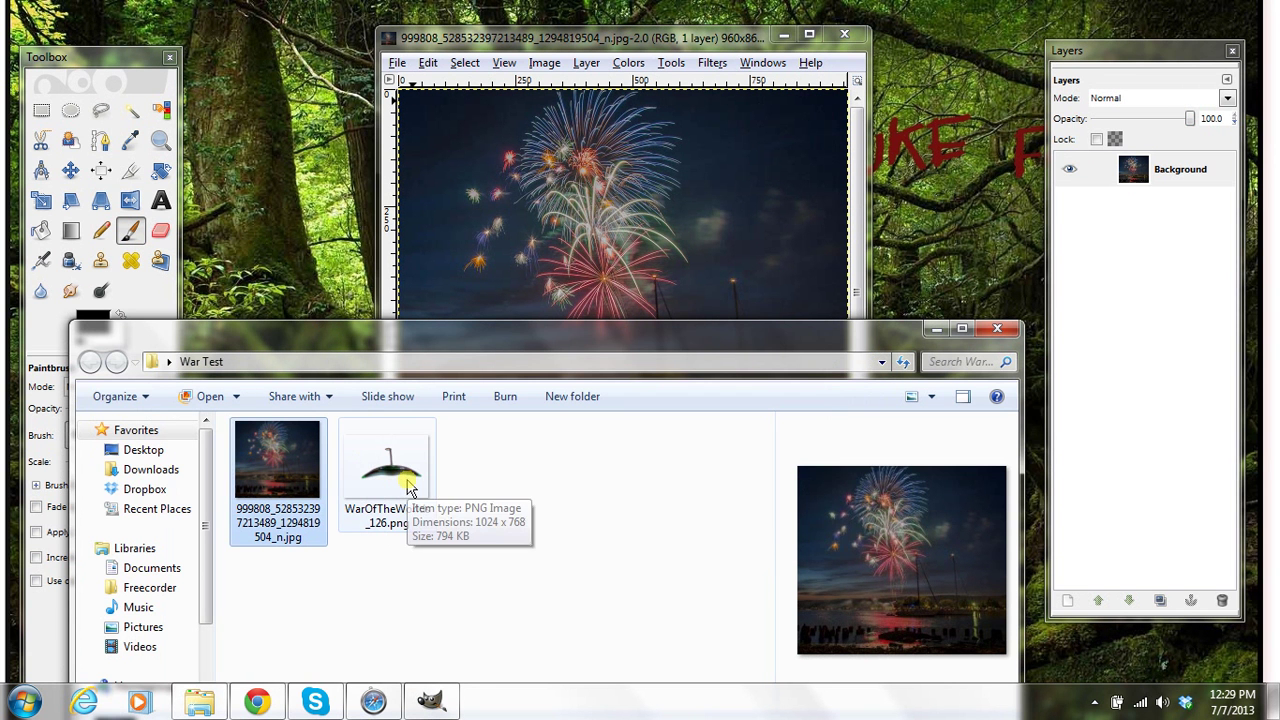
left_click_drag(397, 488, 645, 236)
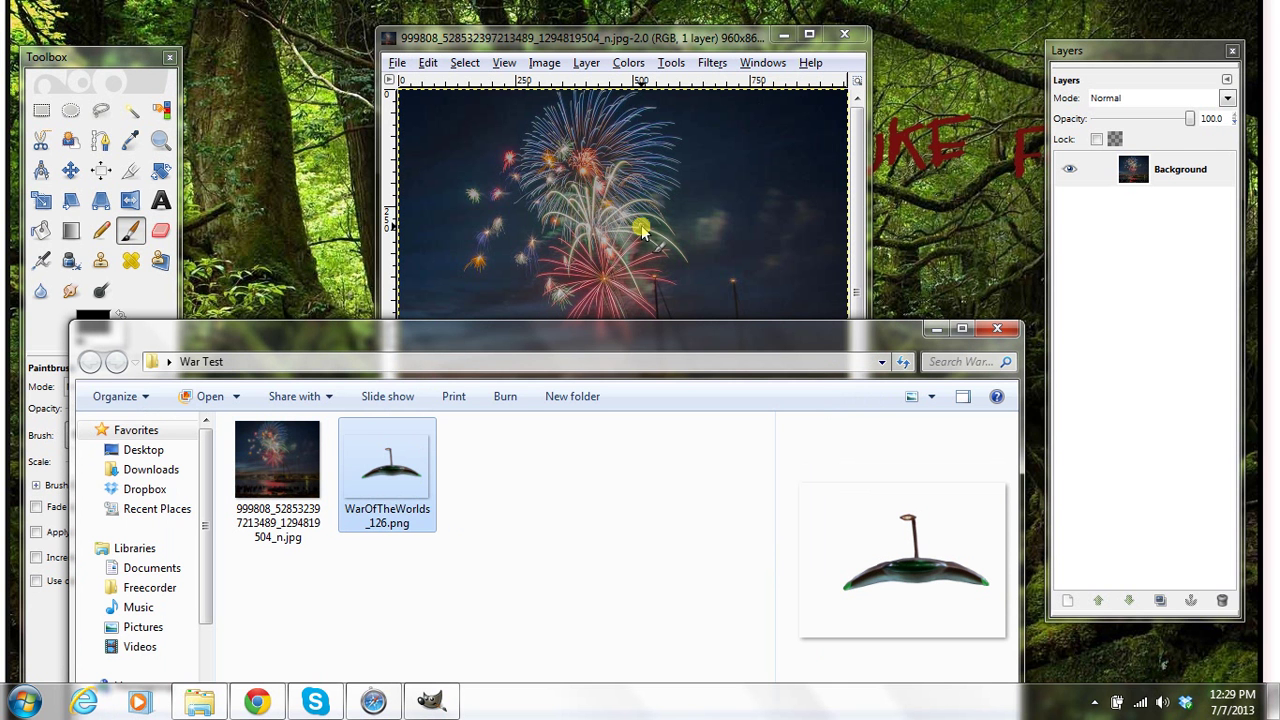
left_click_drag(643, 232, 643, 232)
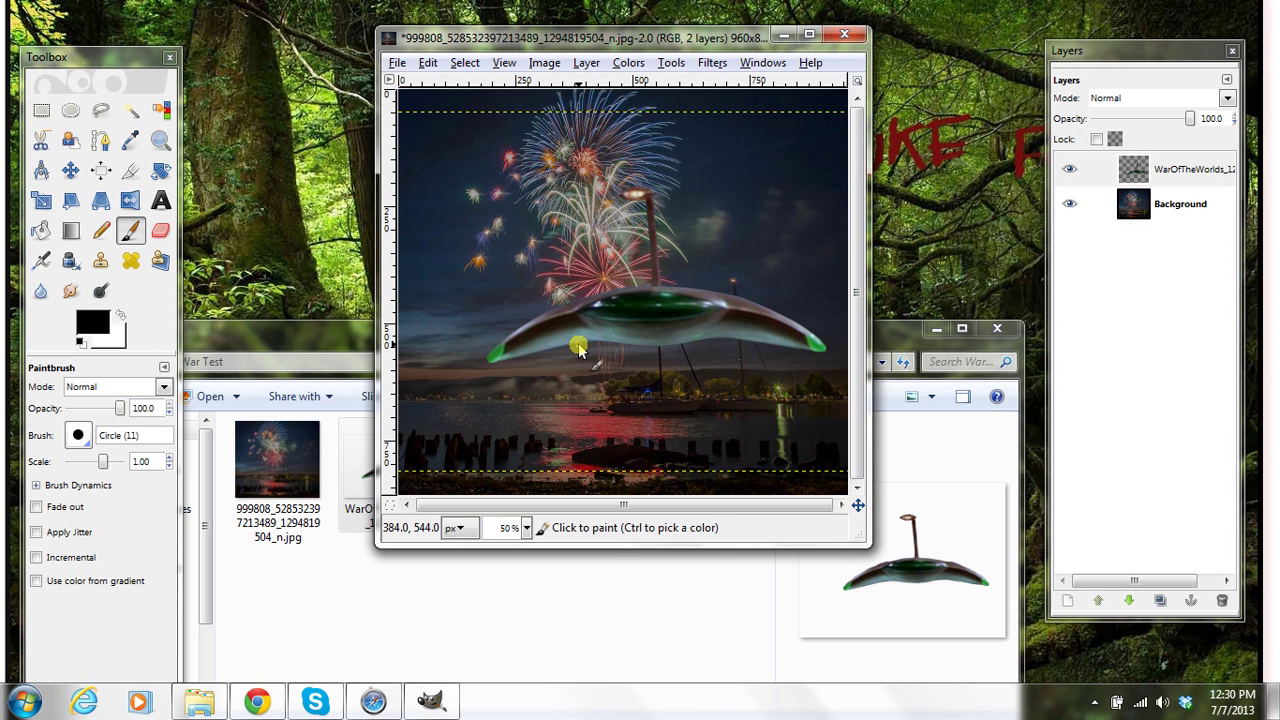
left_click_drag(580, 347, 580, 347)
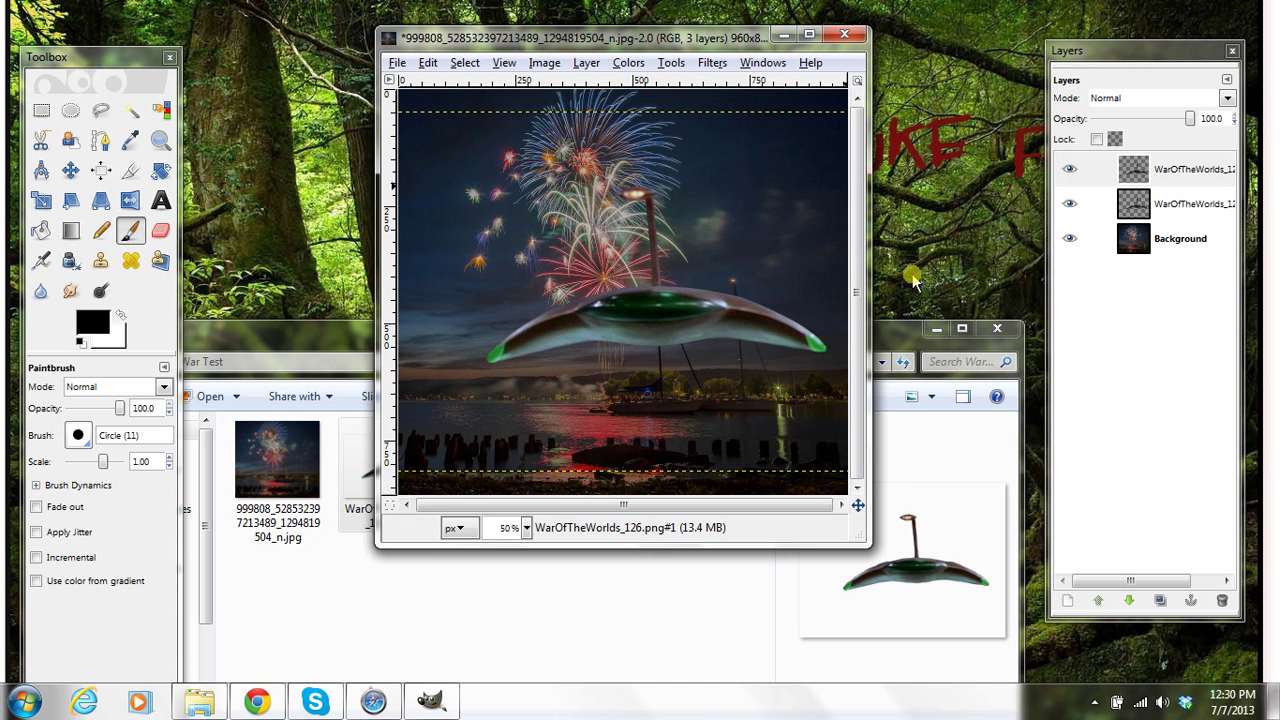
left_click(995, 336)
left_click(995, 336)
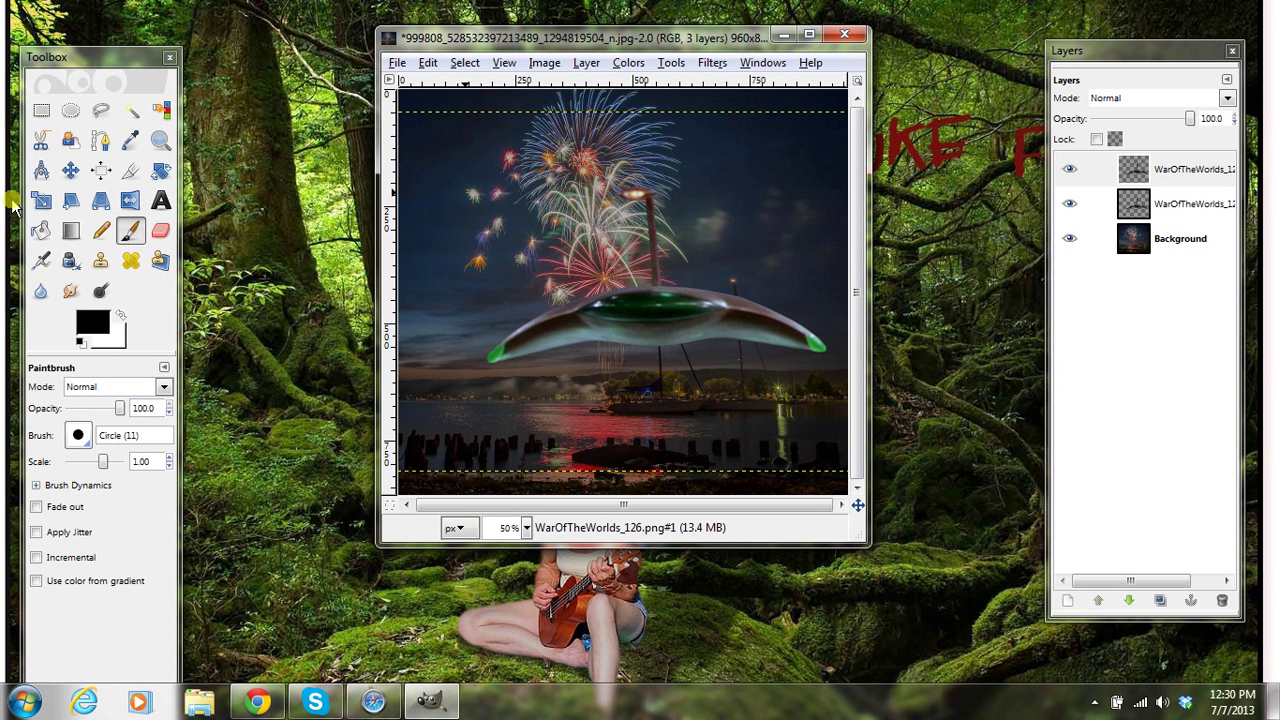
Step: Try moving the top ship layer down so it is offset from its duplicate, and undo the move
left_click(71, 172)
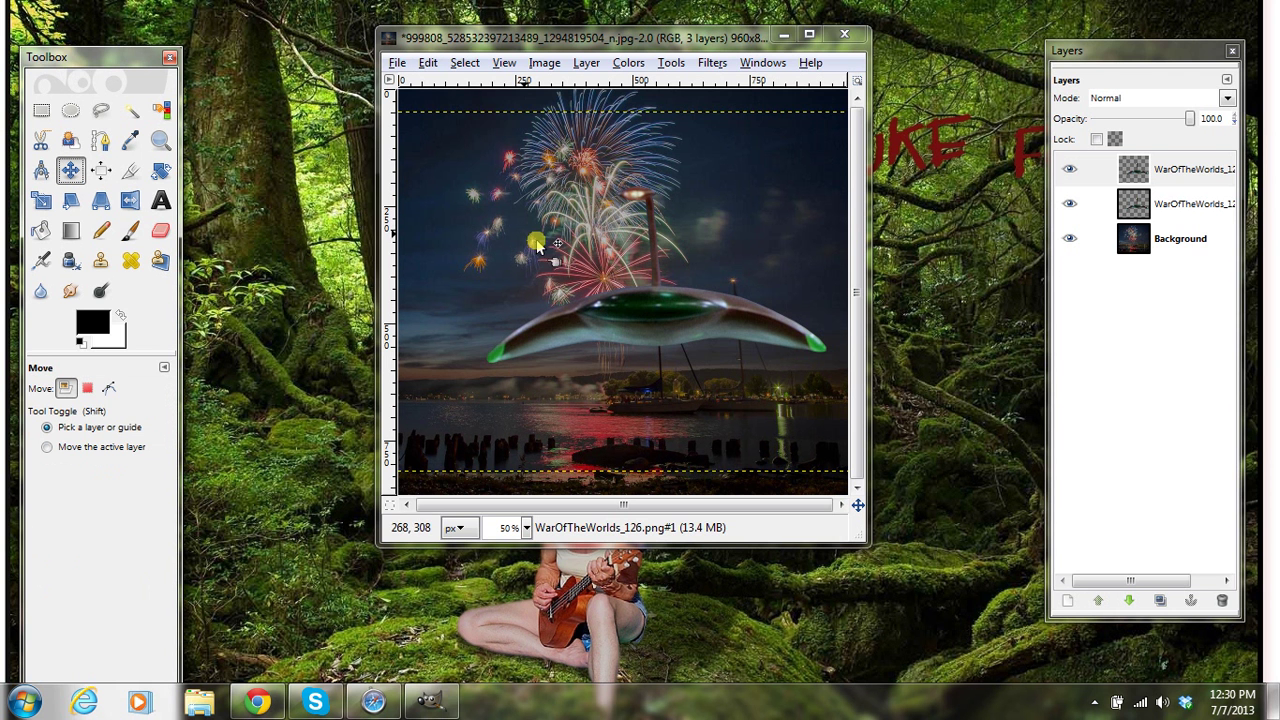
left_click_drag(643, 316, 628, 376)
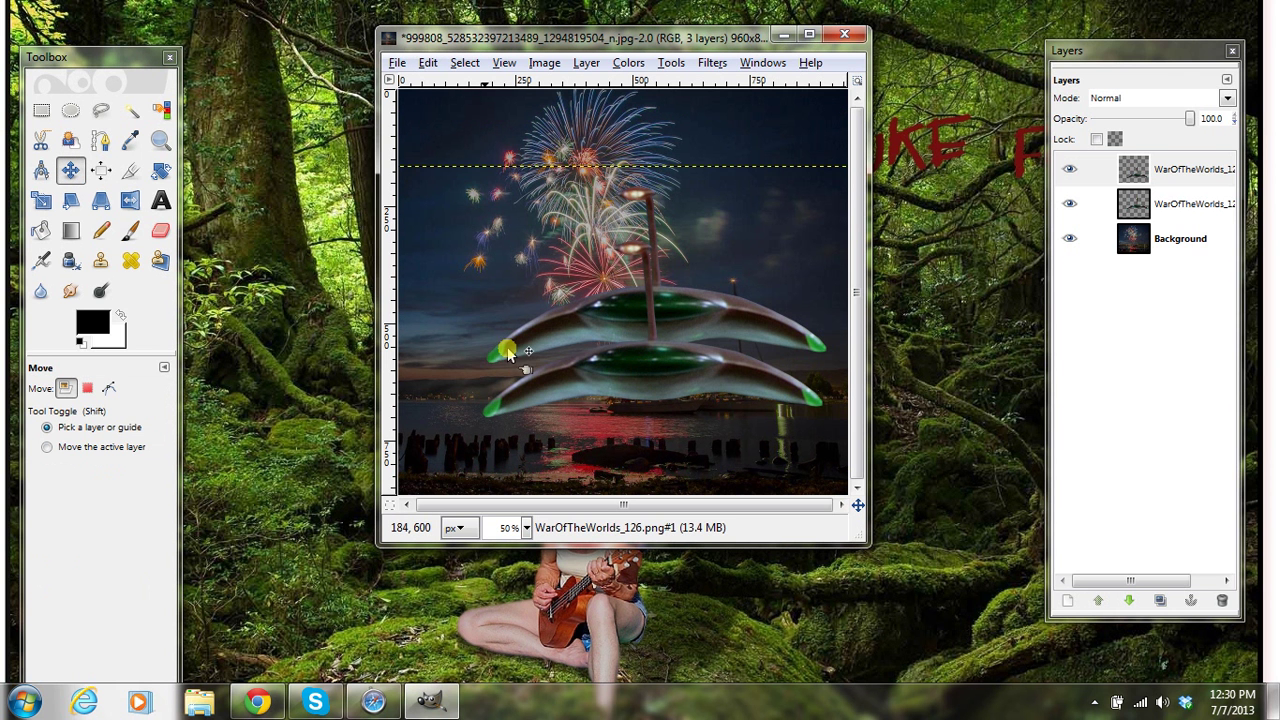
key("ctrl+z")
key("ctrl+z")
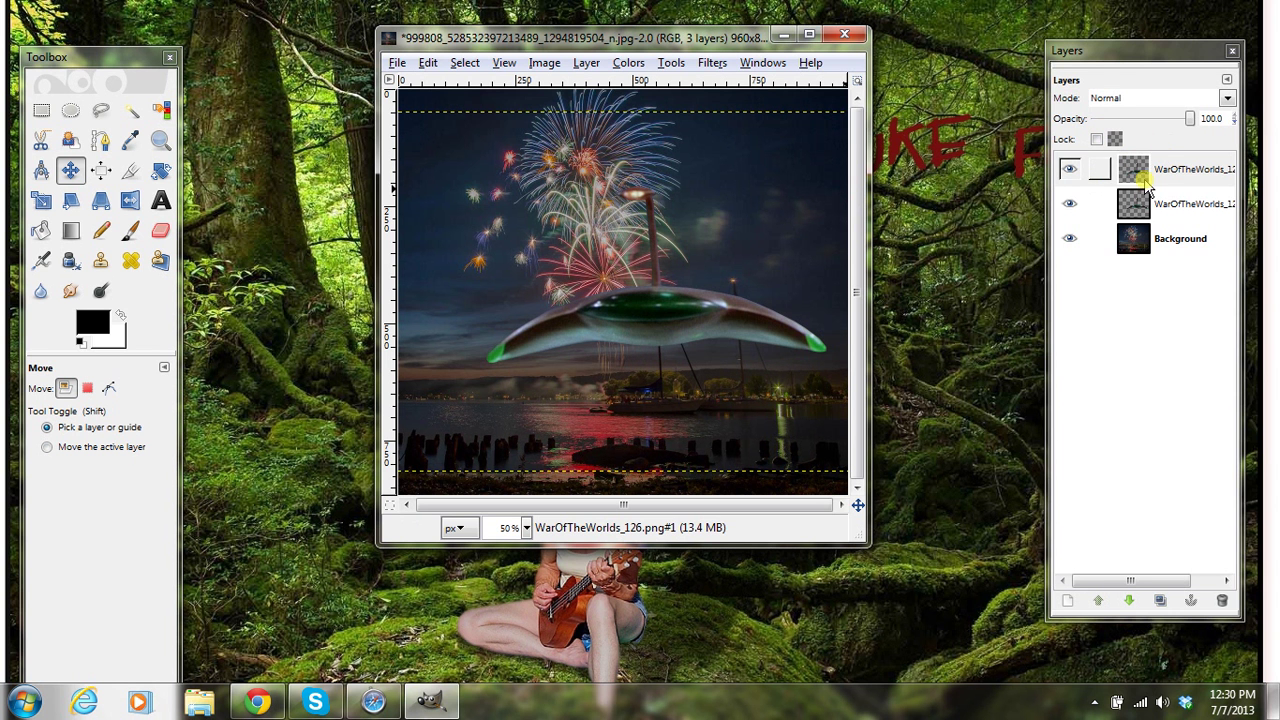
Step: Select the top ship layer's shape from its alpha, fill the whole selection with black and clear the selection
right_click(1149, 167)
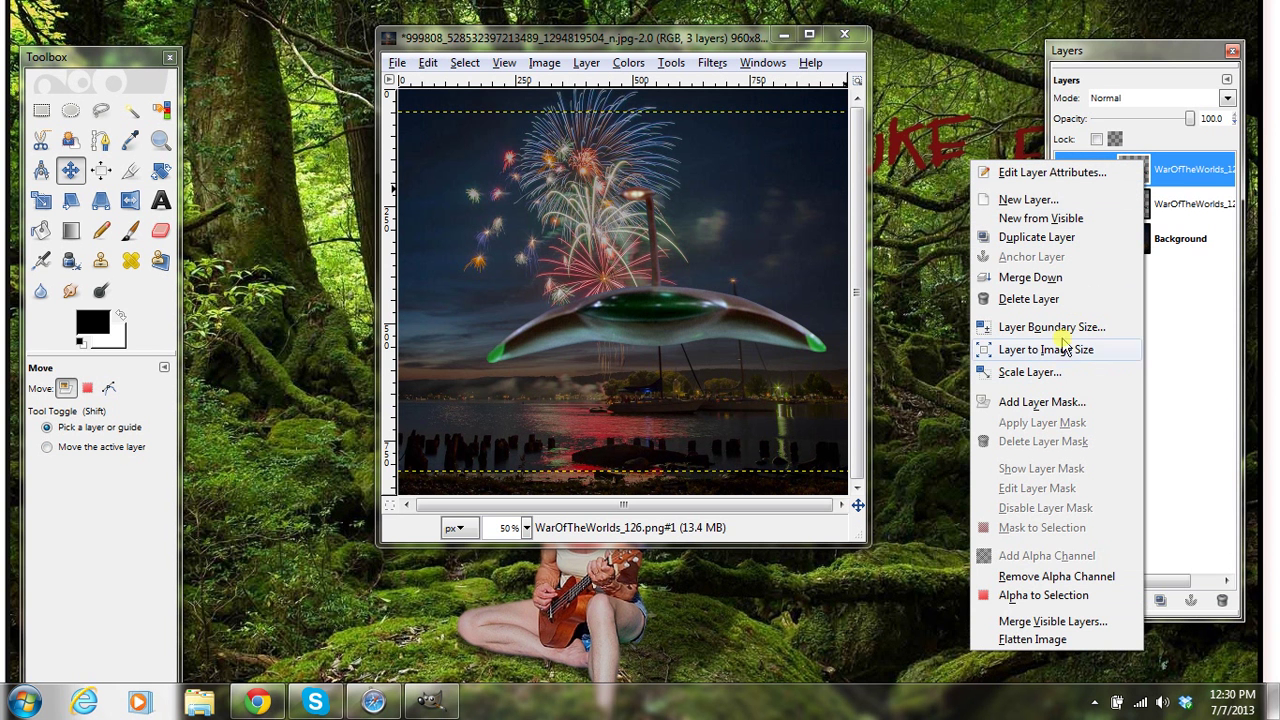
left_click(1045, 595)
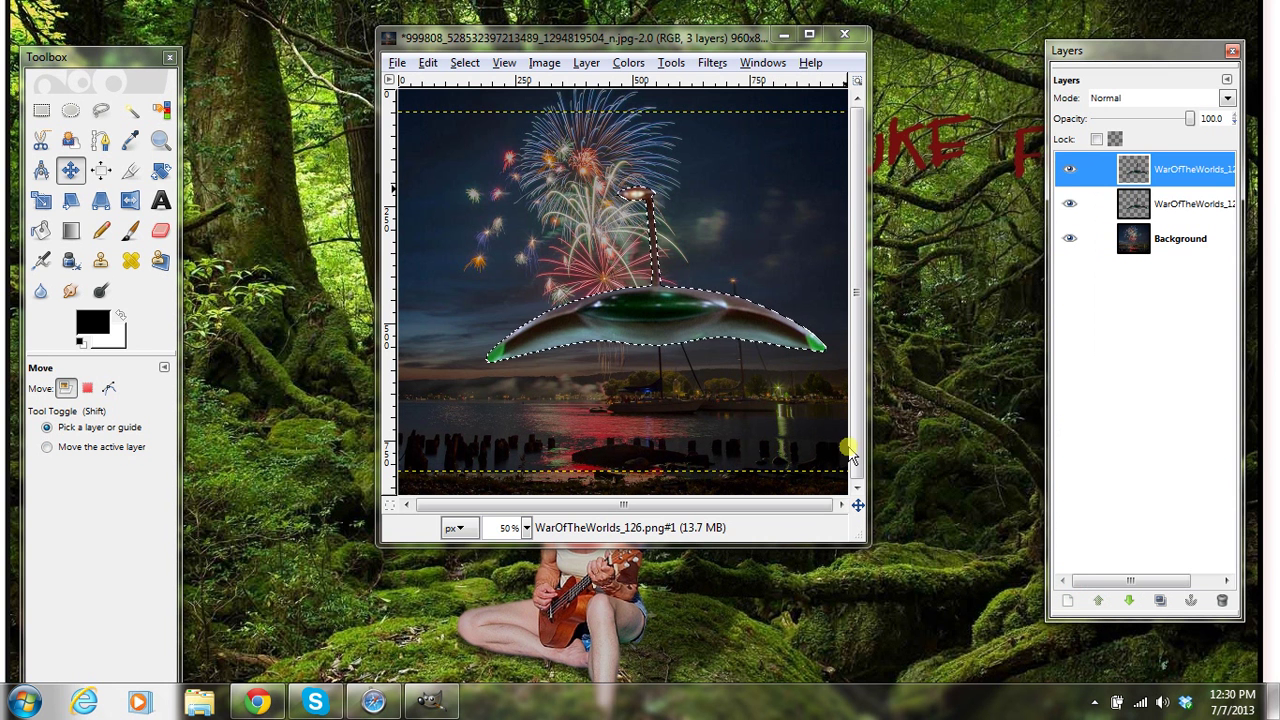
left_click(38, 231)
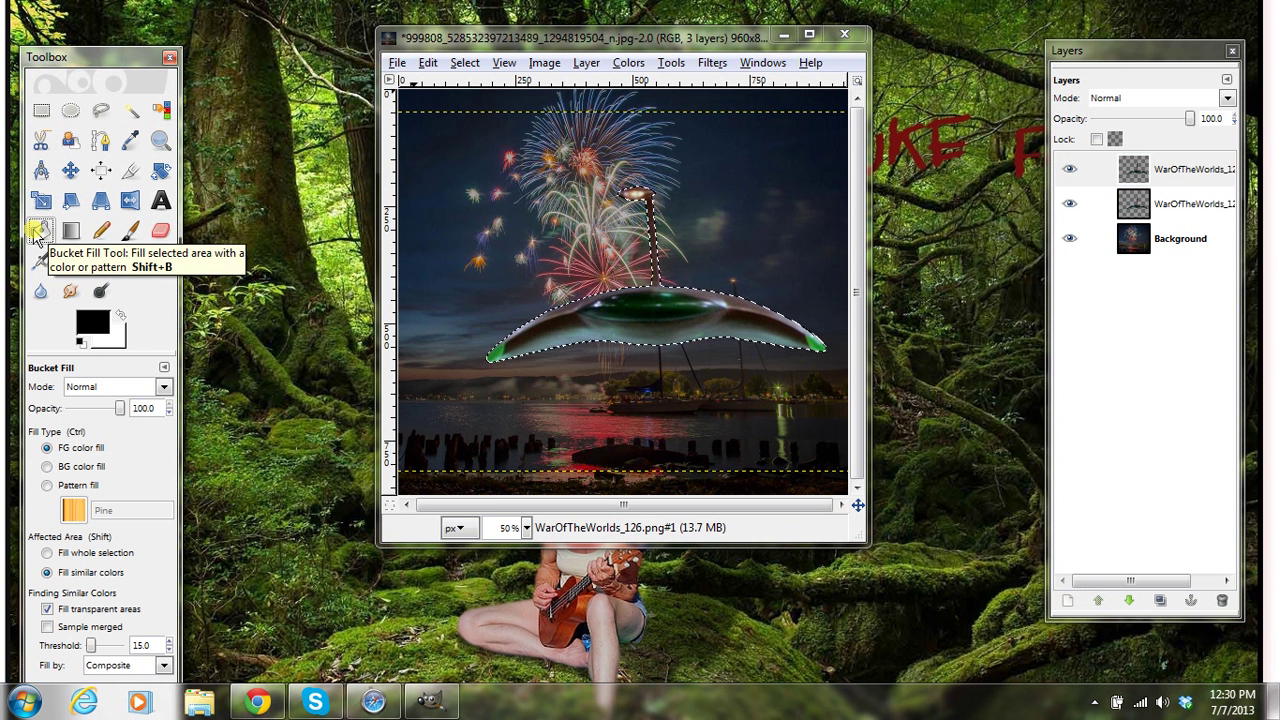
left_click(46, 553)
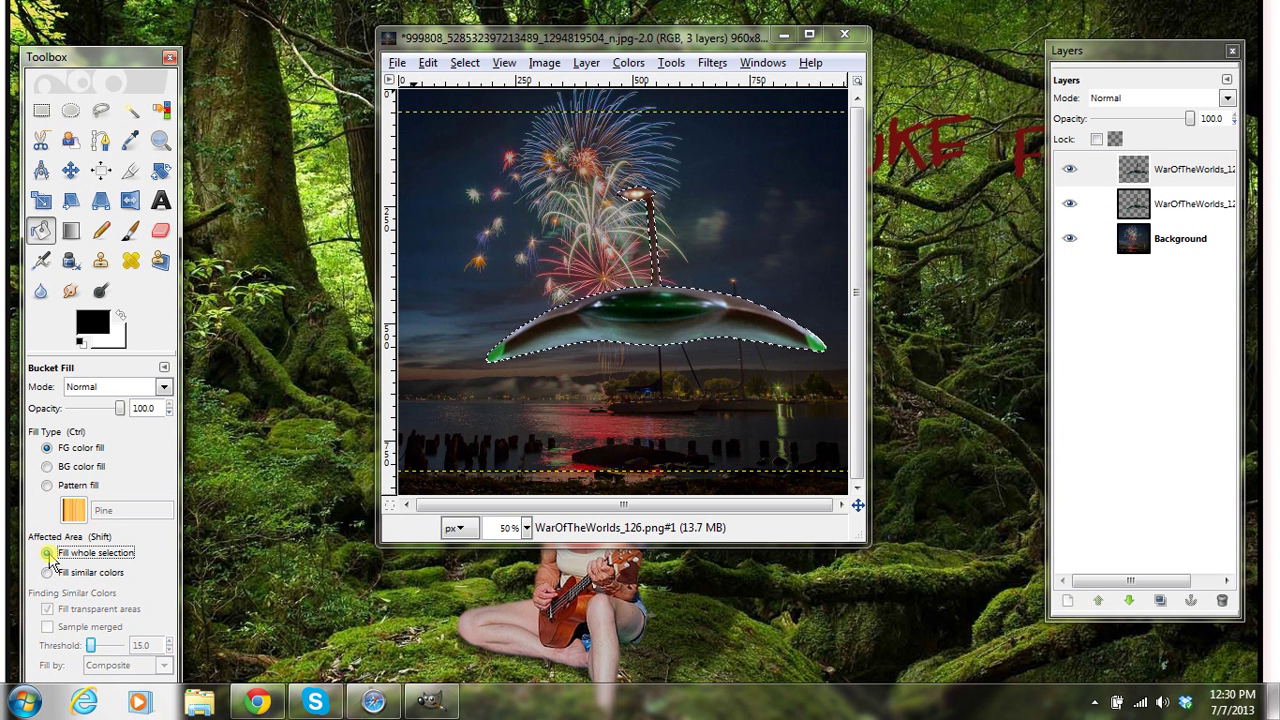
left_click(643, 318)
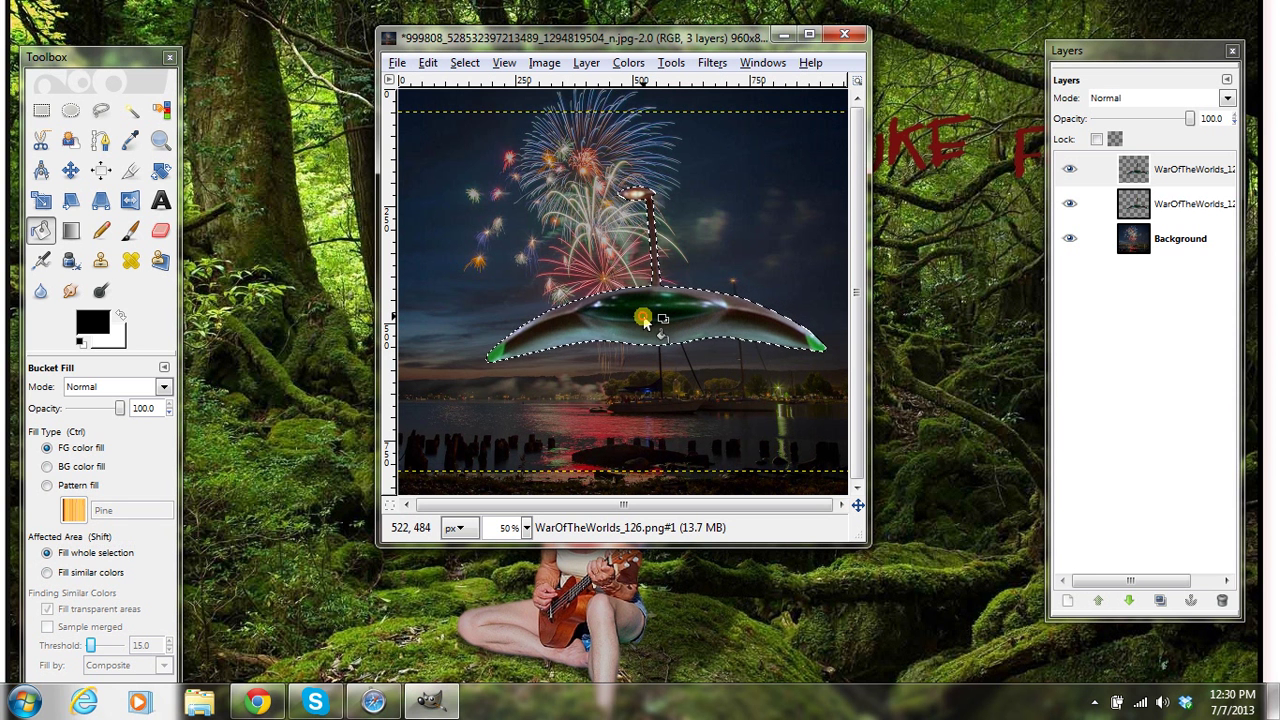
left_click(463, 63)
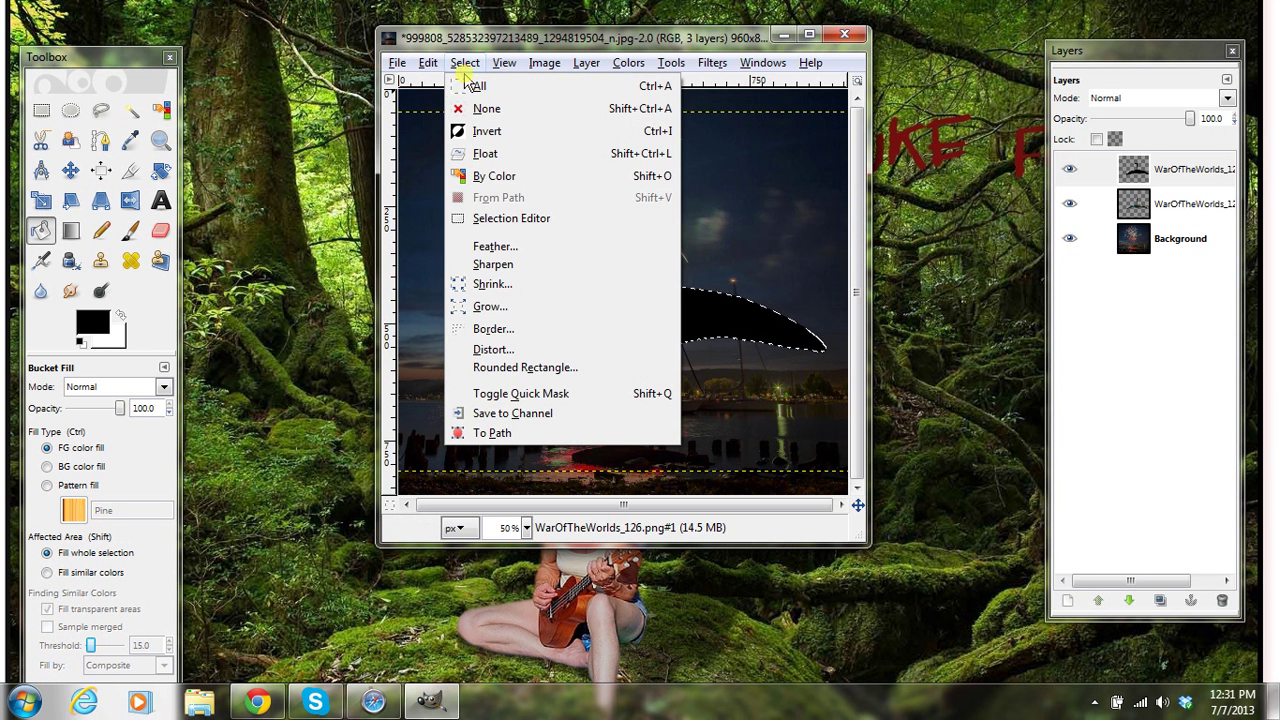
left_click(476, 110)
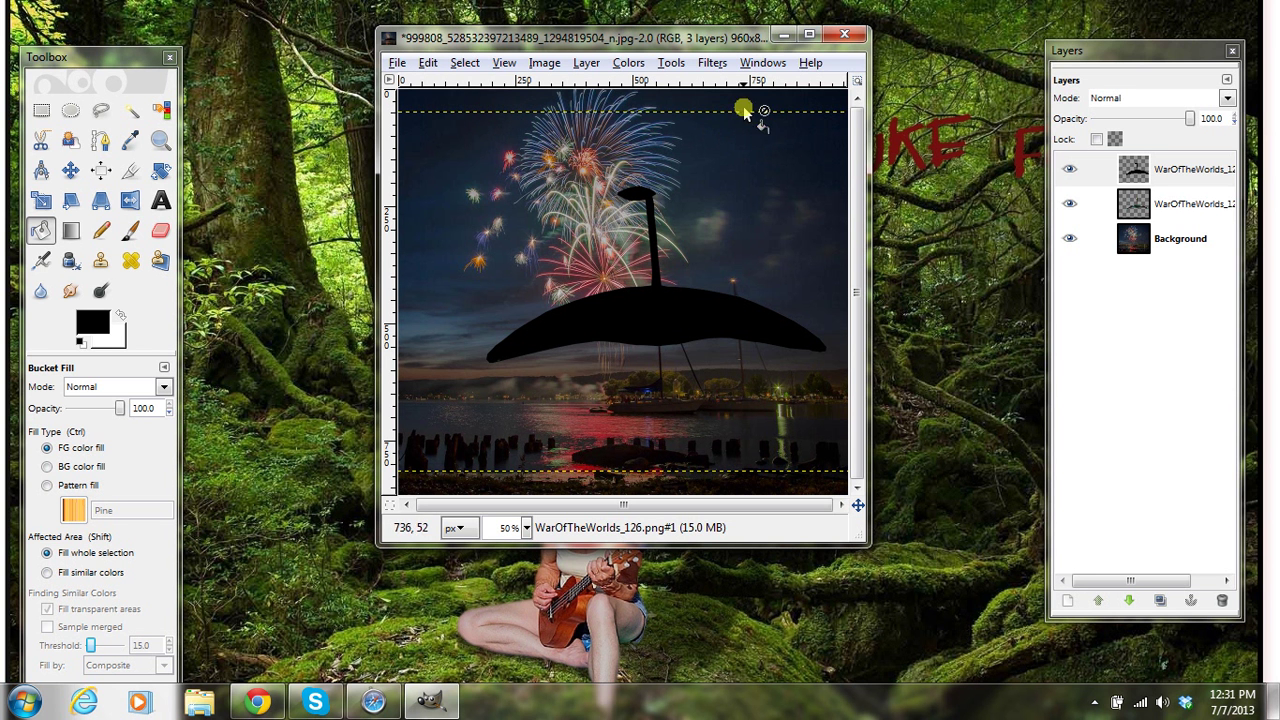
Step: With the Eraser at scale 3.53, erase the black from the ship's neck, upper edge and wing tips, undoing the stray last stroke
left_click(159, 229)
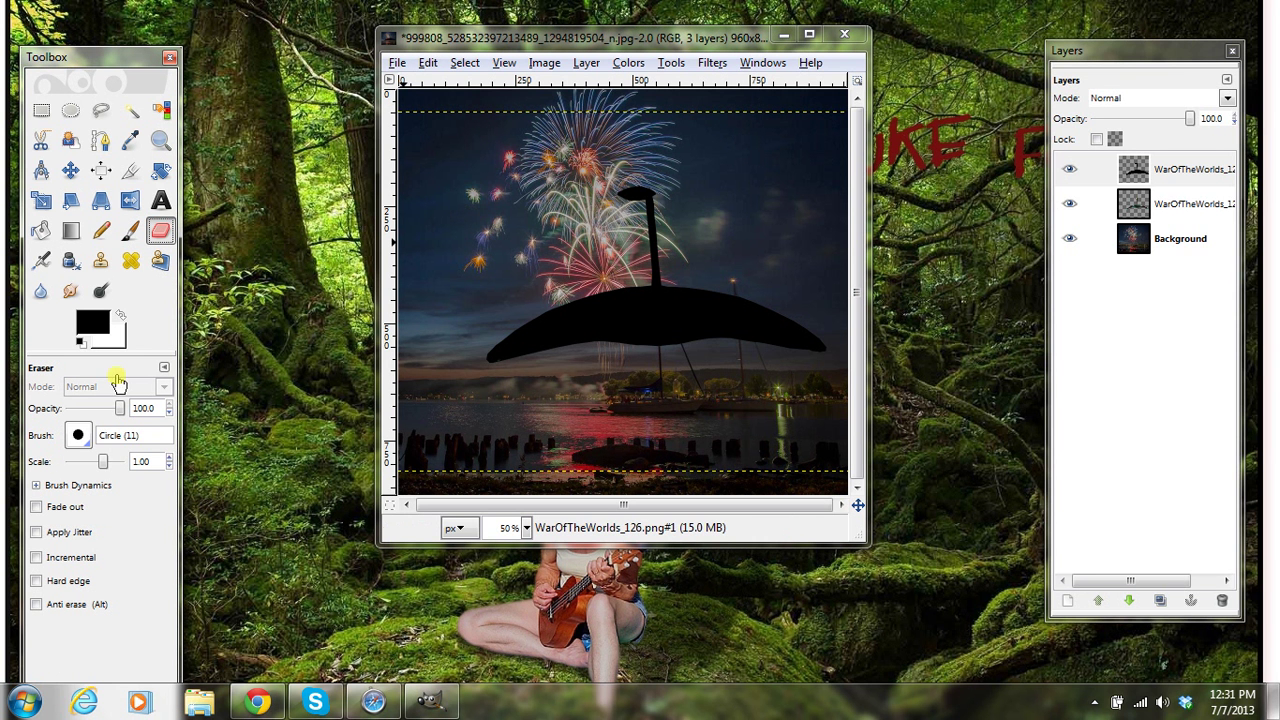
left_click_drag(107, 467, 114, 460)
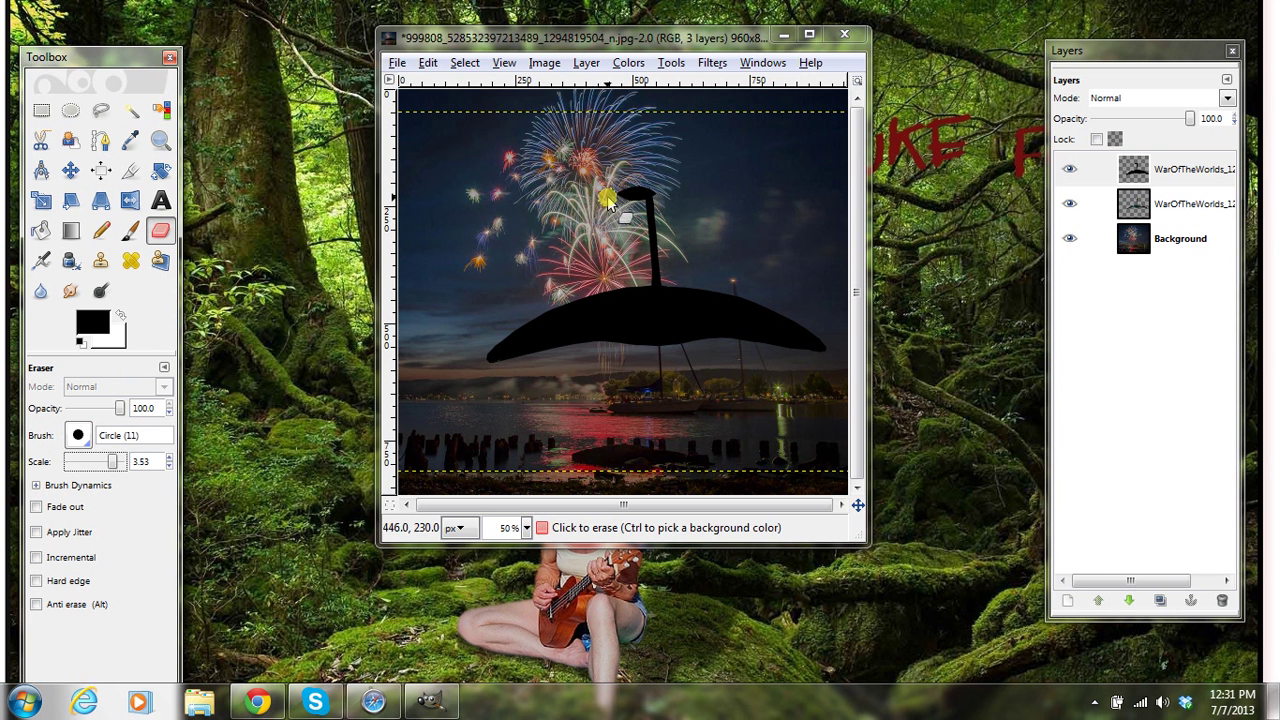
mouse_move(615, 193)
left_mouse_down()
mouse_move(661, 200)
mouse_move(636, 212)
mouse_move(659, 218)
mouse_move(621, 195)
mouse_move(654, 213)
mouse_move(654, 287)
mouse_move(542, 316)
left_mouse_up()
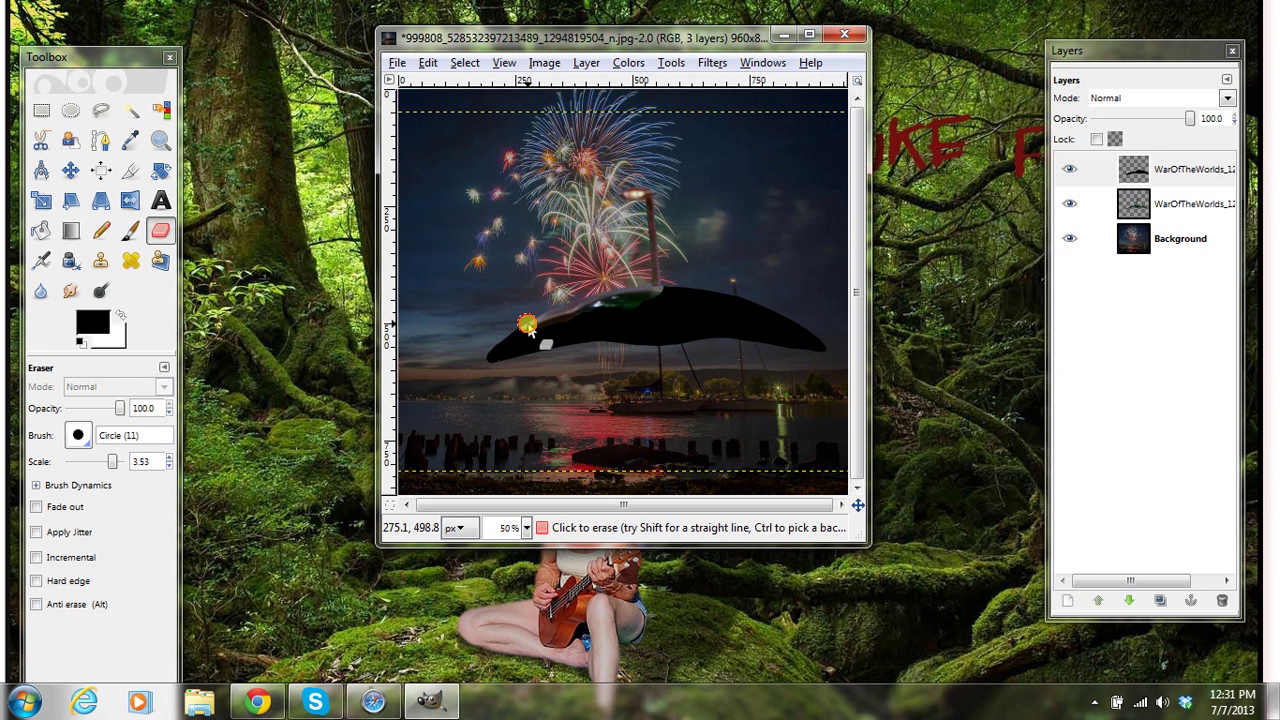
mouse_move(527, 323)
left_mouse_down()
mouse_move(548, 318)
mouse_move(509, 348)
left_mouse_up()
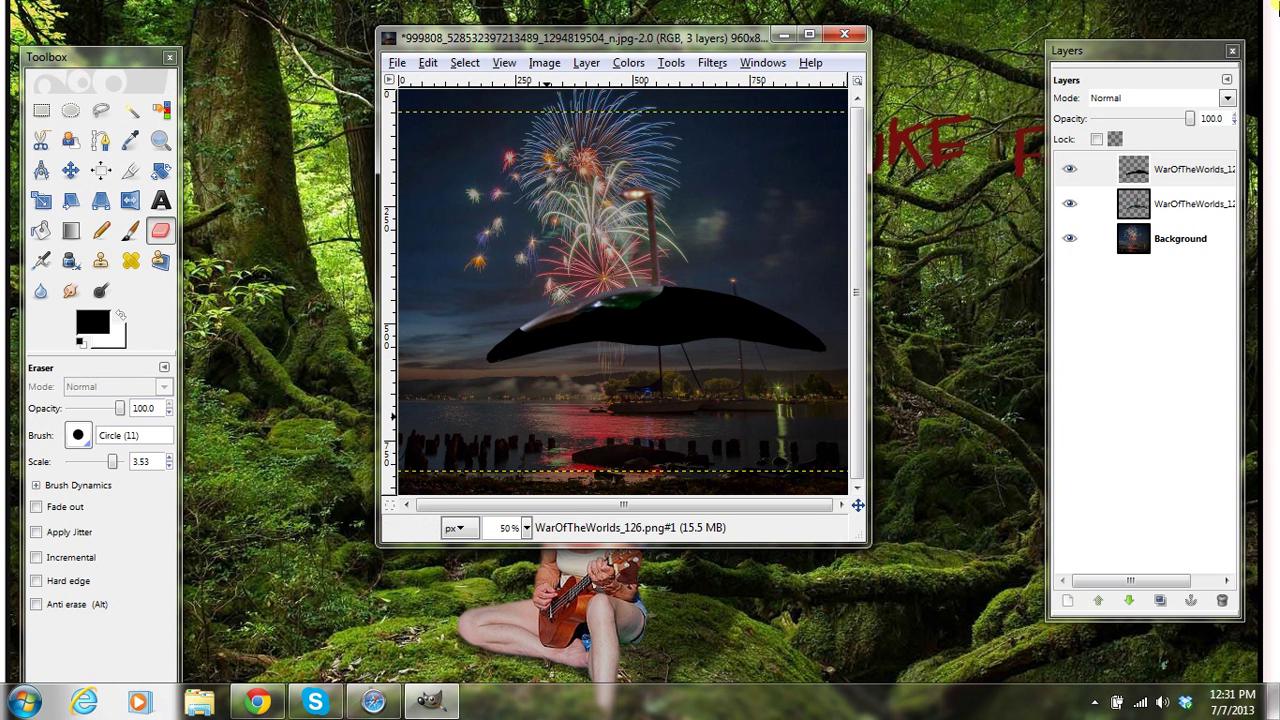
mouse_move(668, 300)
left_mouse_down()
mouse_move(657, 289)
mouse_move(700, 290)
mouse_move(826, 345)
mouse_move(728, 295)
mouse_move(718, 299)
mouse_move(744, 309)
mouse_move(645, 295)
mouse_move(585, 300)
mouse_move(522, 328)
mouse_move(484, 366)
left_mouse_up()
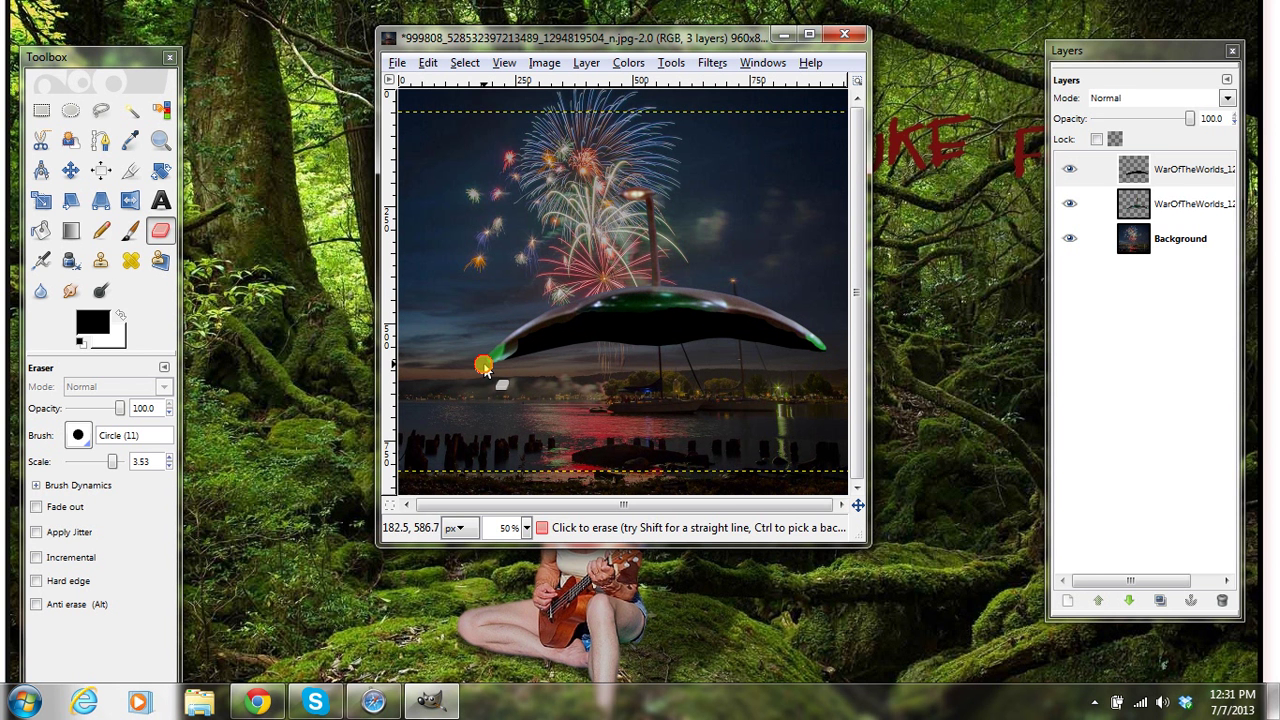
left_click_drag(578, 312, 500, 348)
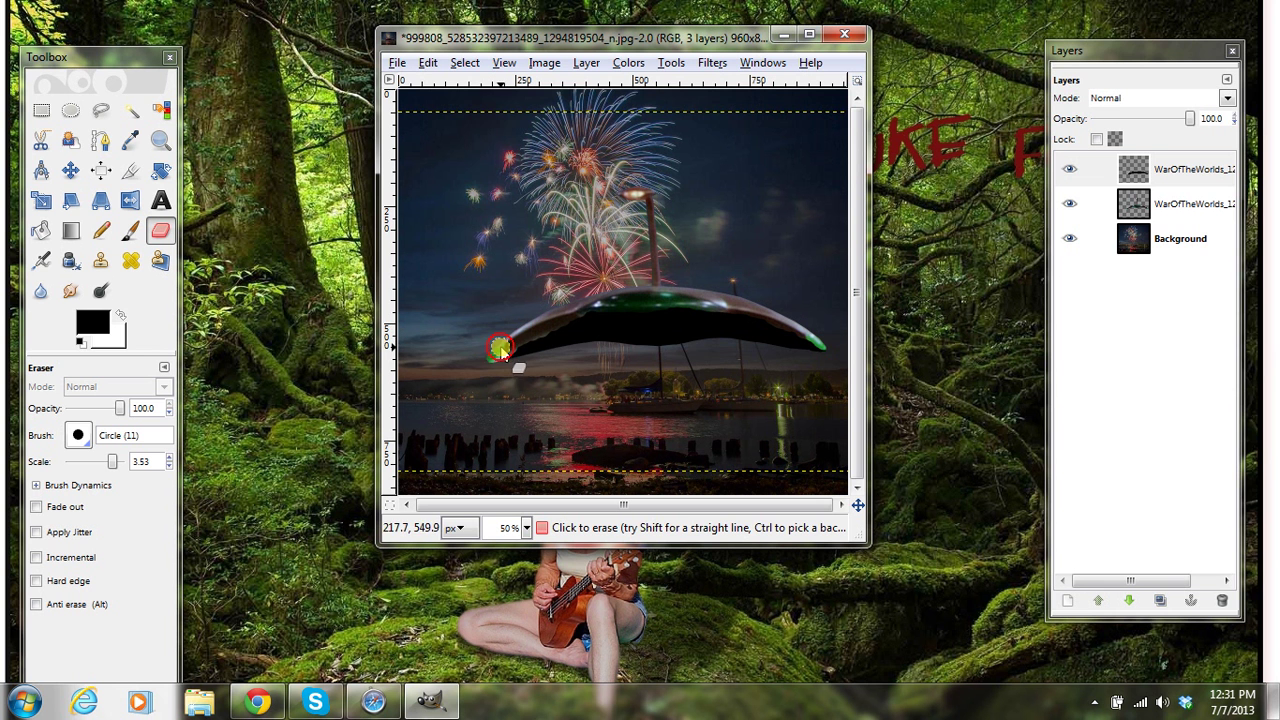
key("ctrl+z")
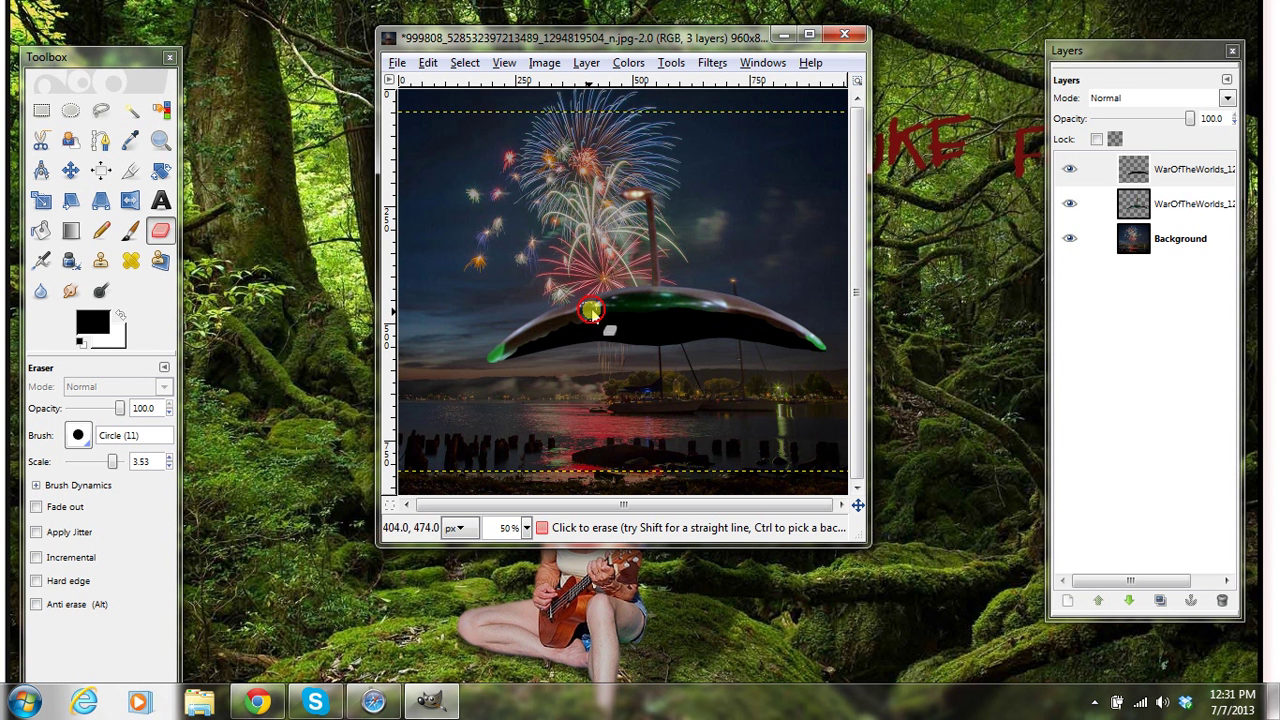
Step: Soften the edge of the black shading along the ship's left wing with the Blur tool at scale 2.38
left_click(40, 292)
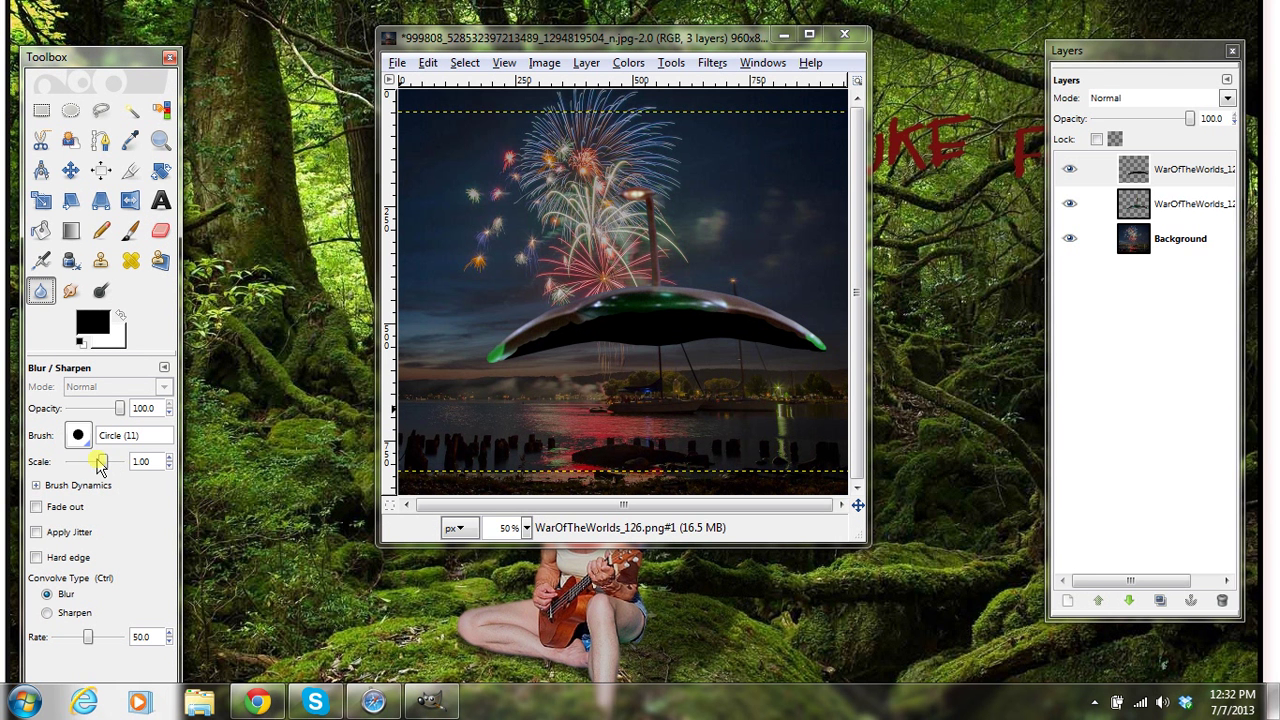
left_click_drag(103, 463, 109, 461)
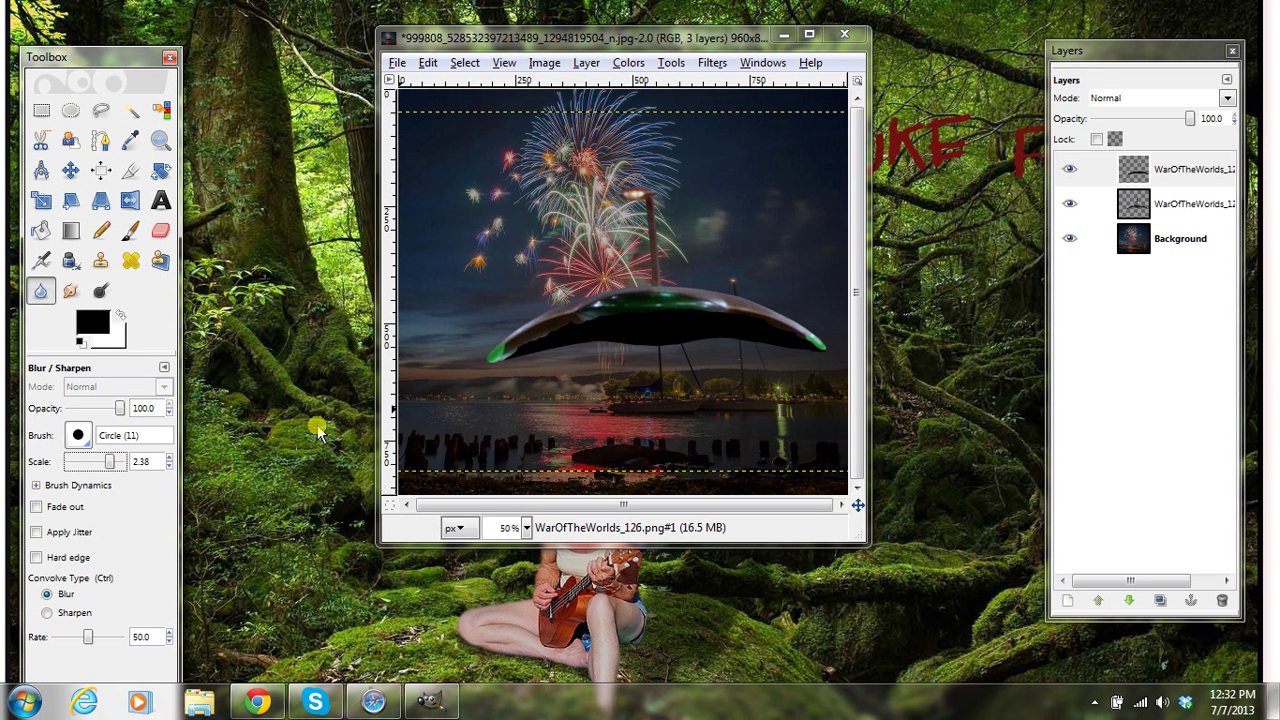
left_click(508, 353)
mouse_move(508, 353)
left_mouse_down()
mouse_move(532, 364)
mouse_move(506, 363)
mouse_move(652, 313)
mouse_move(716, 320)
mouse_move(707, 314)
mouse_move(820, 362)
mouse_move(779, 329)
mouse_move(677, 308)
mouse_move(728, 310)
mouse_move(581, 318)
mouse_move(608, 320)
mouse_move(540, 352)
mouse_move(581, 334)
mouse_move(535, 345)
mouse_move(559, 326)
mouse_move(520, 354)
mouse_move(662, 310)
mouse_move(721, 315)
mouse_move(823, 356)
mouse_move(785, 328)
mouse_move(616, 308)
left_mouse_up()
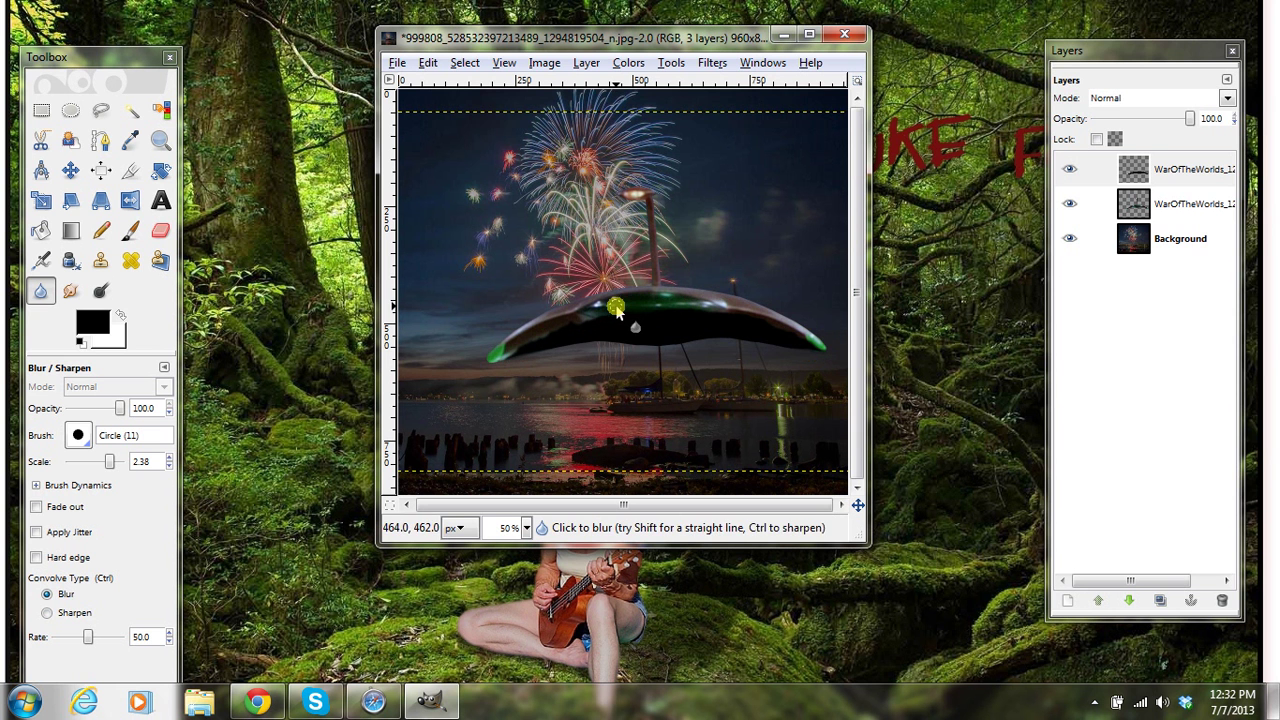
Step: Apply a Gaussian Blur with a 15 px horizontal and vertical radius to the black shading layer
left_click(709, 64)
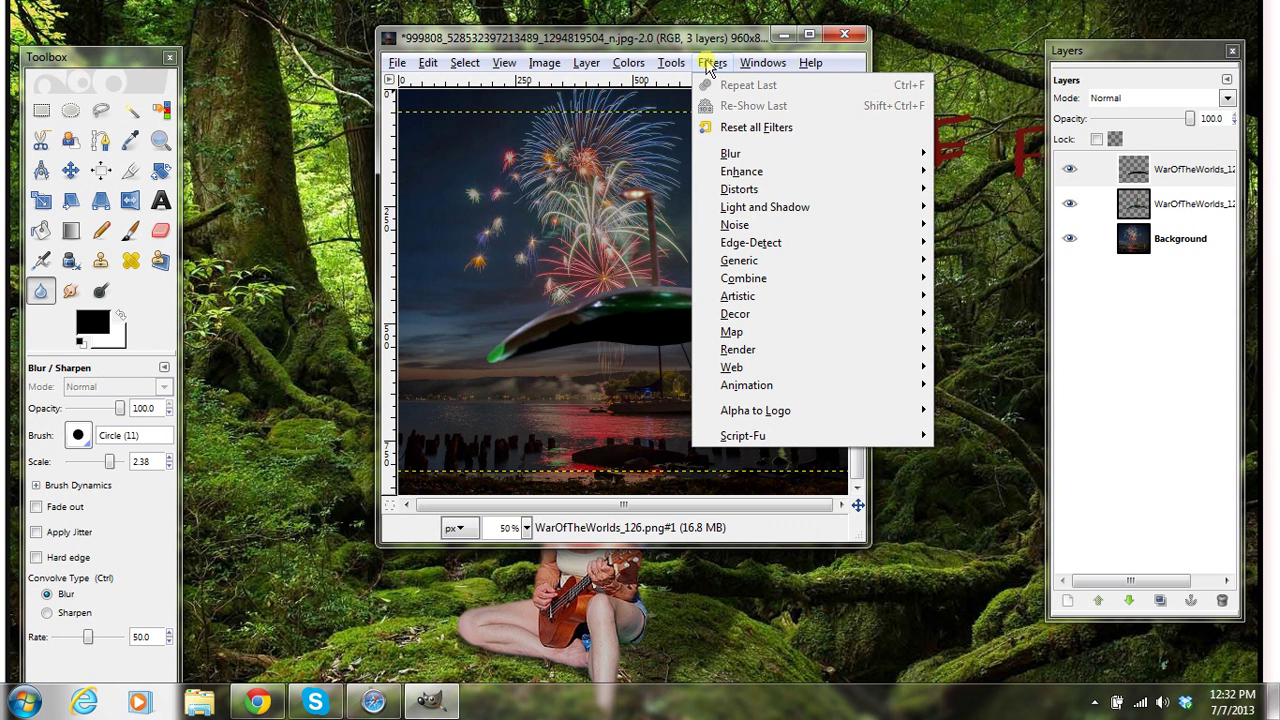
mouse_move(743, 158)
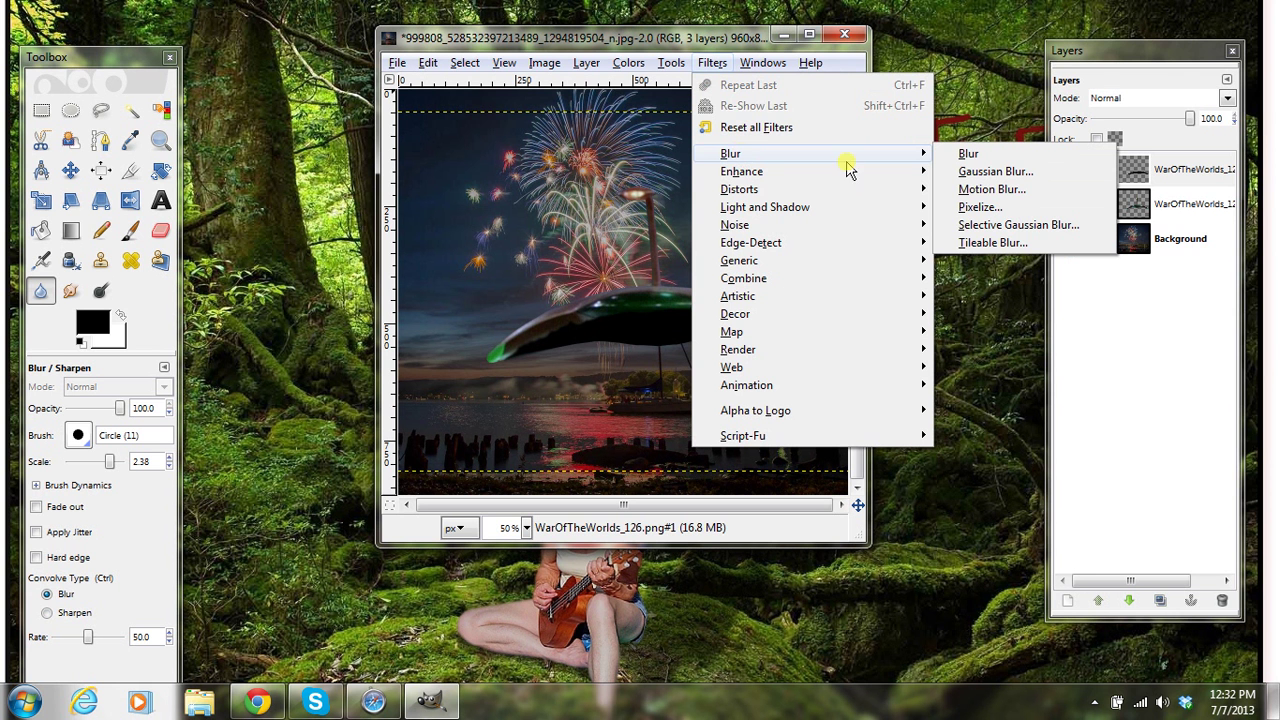
left_click(437, 251)
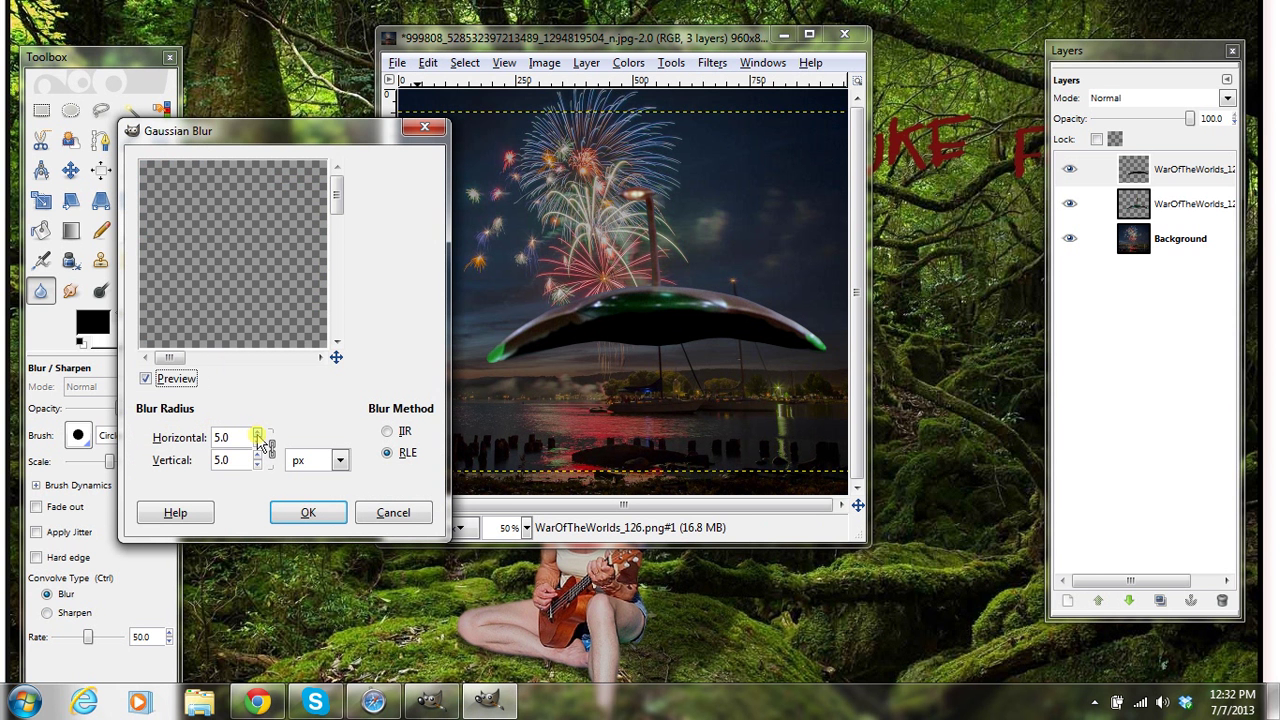
left_click(257, 435)
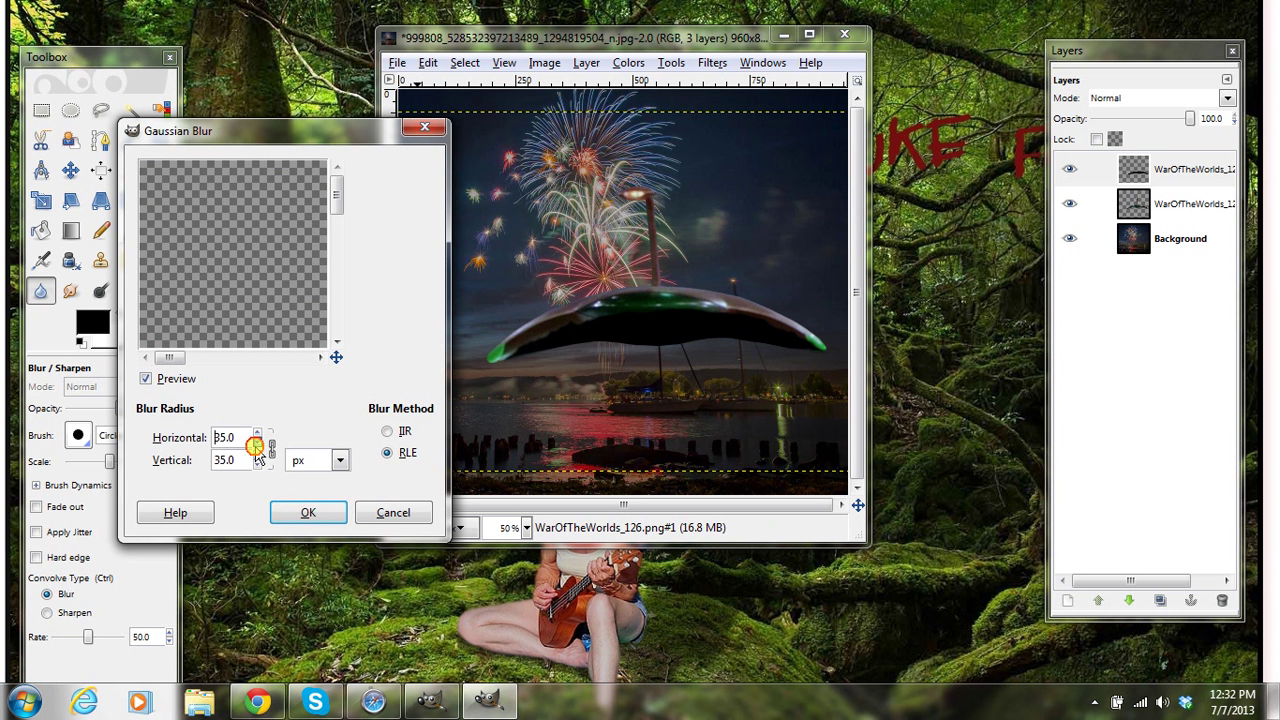
left_click(257, 443)
left_click(257, 443)
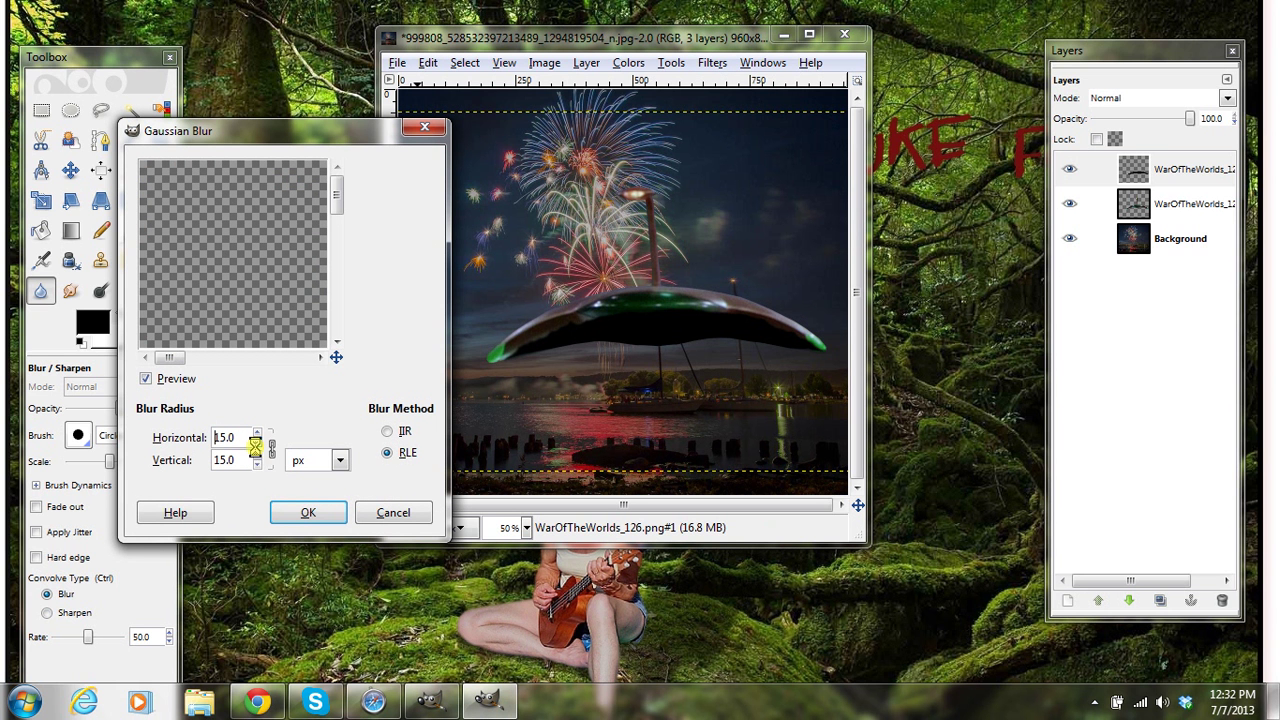
left_click(307, 513)
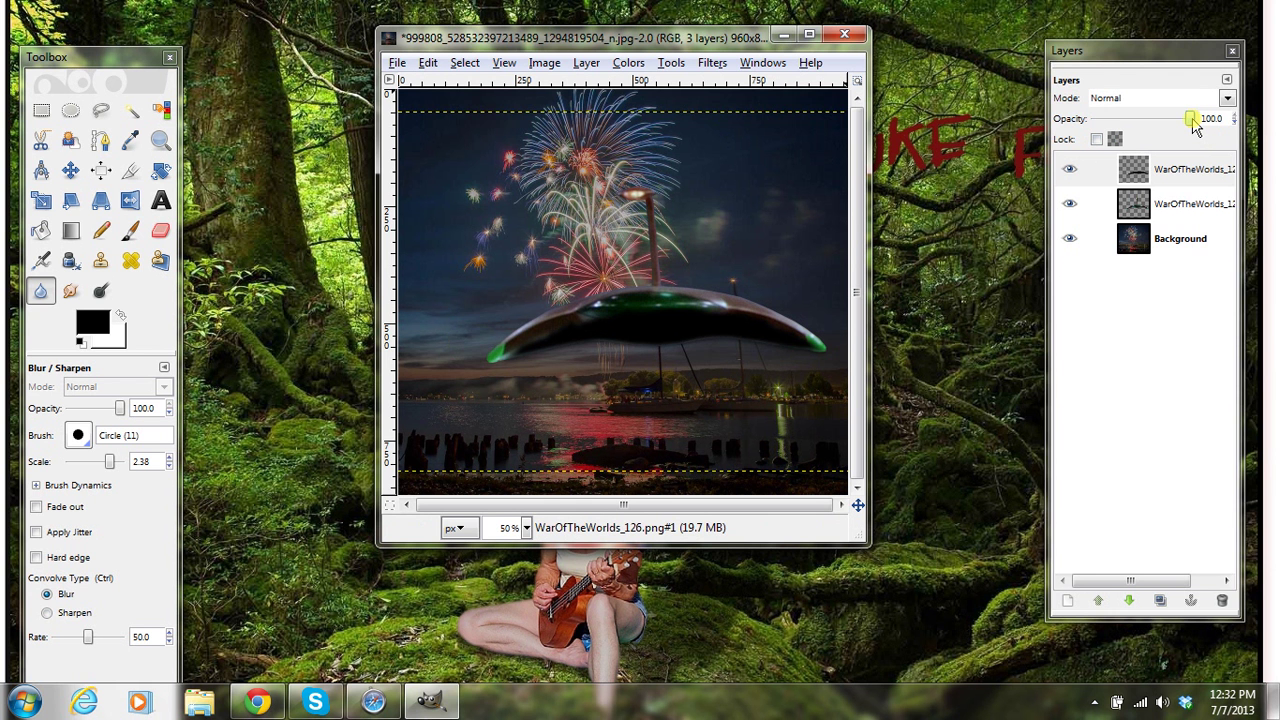
Step: Reduce the black shading layer's opacity to 50.5 and toggle its visibility to compare the effect
left_click_drag(1192, 120, 1144, 122)
left_click(1070, 169)
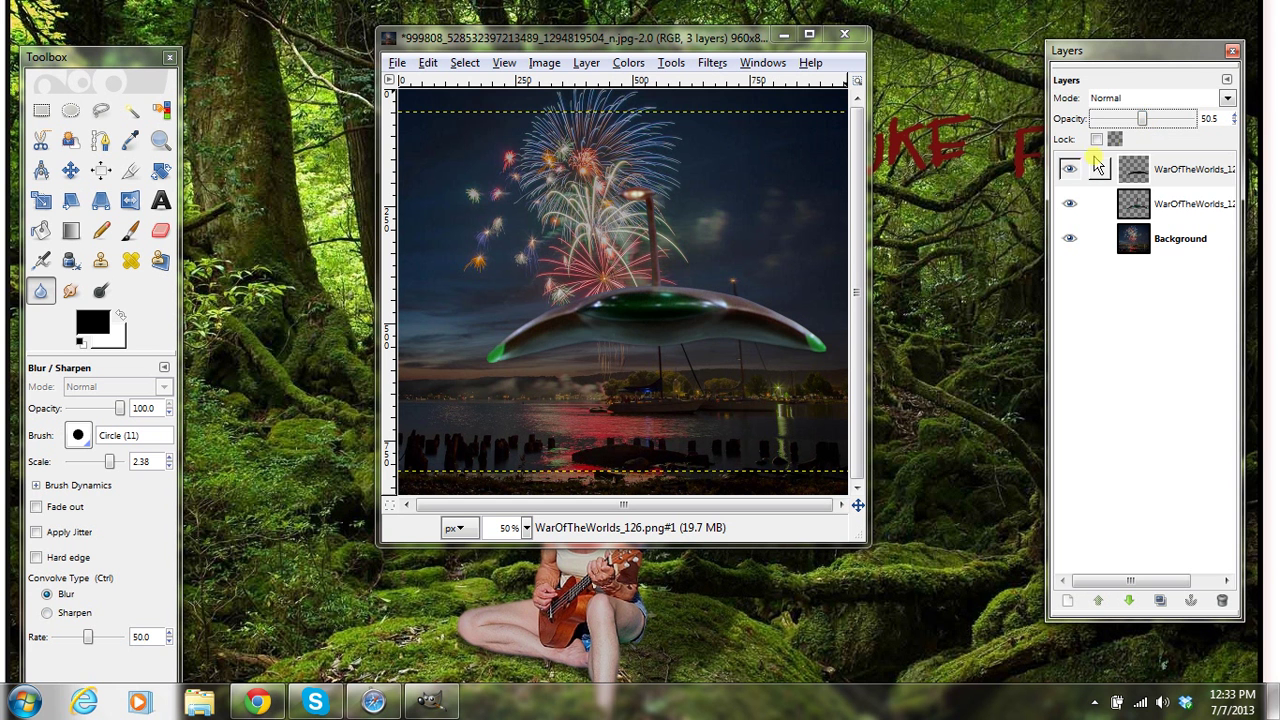
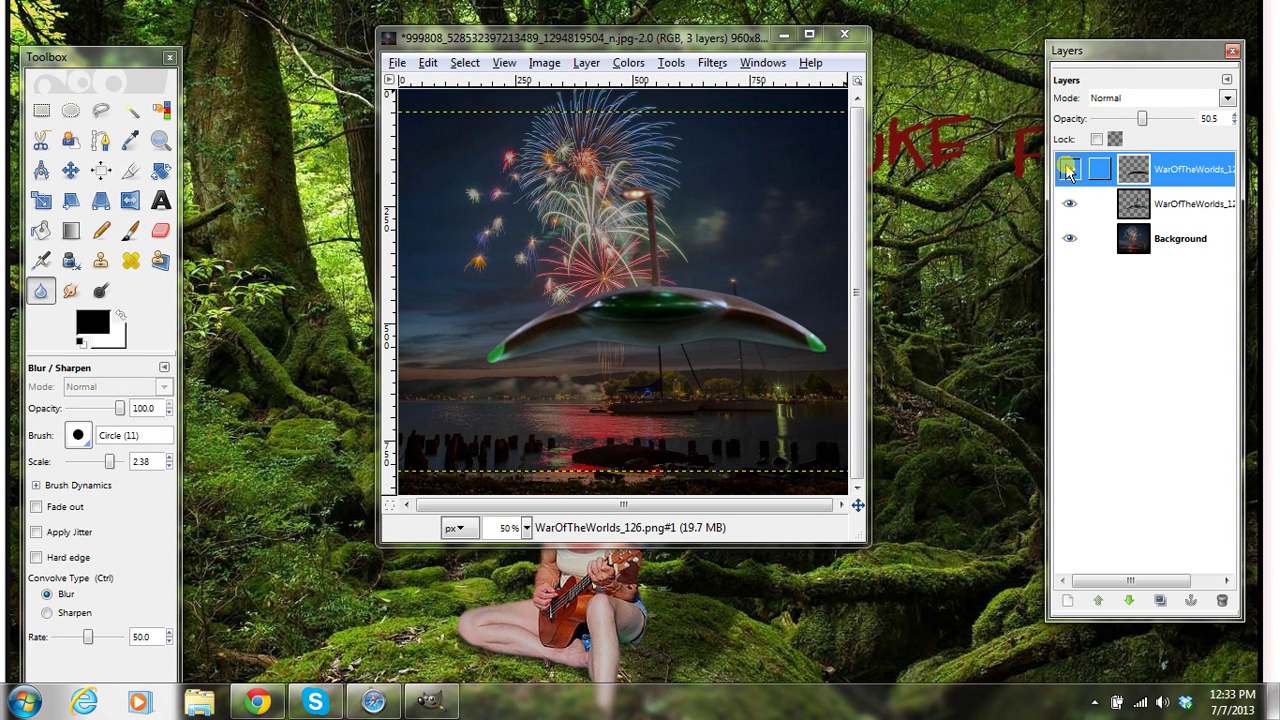
Step: Reduce the black shading layer's opacity to 31.7 and toggle its visibility to compare the effect
left_click_drag(1140, 120, 1125, 120)
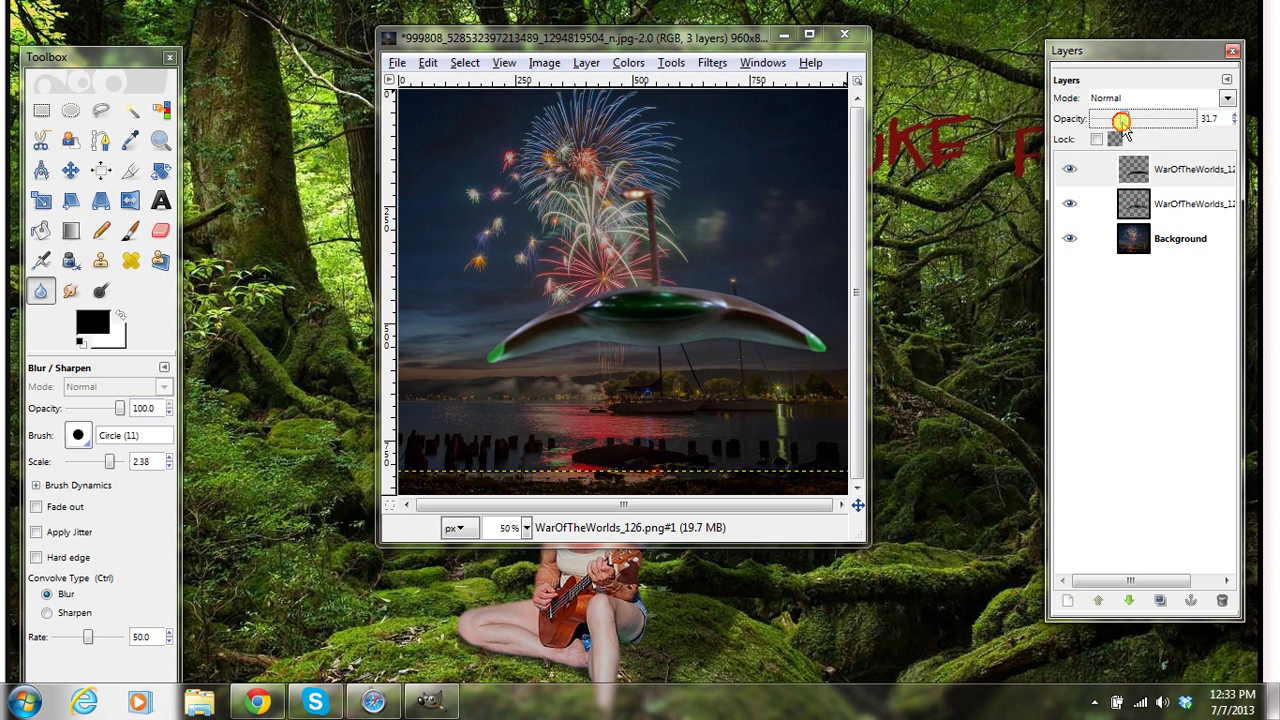
left_click(1066, 170)
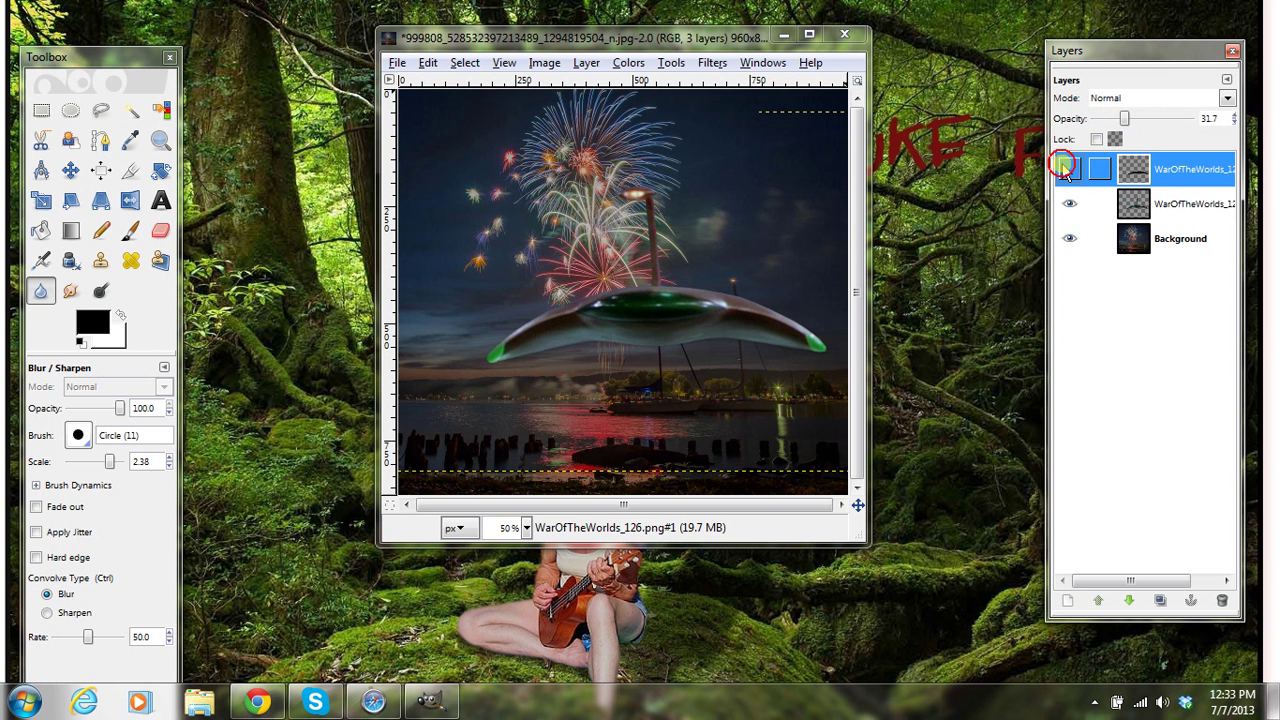
left_click(1066, 172)
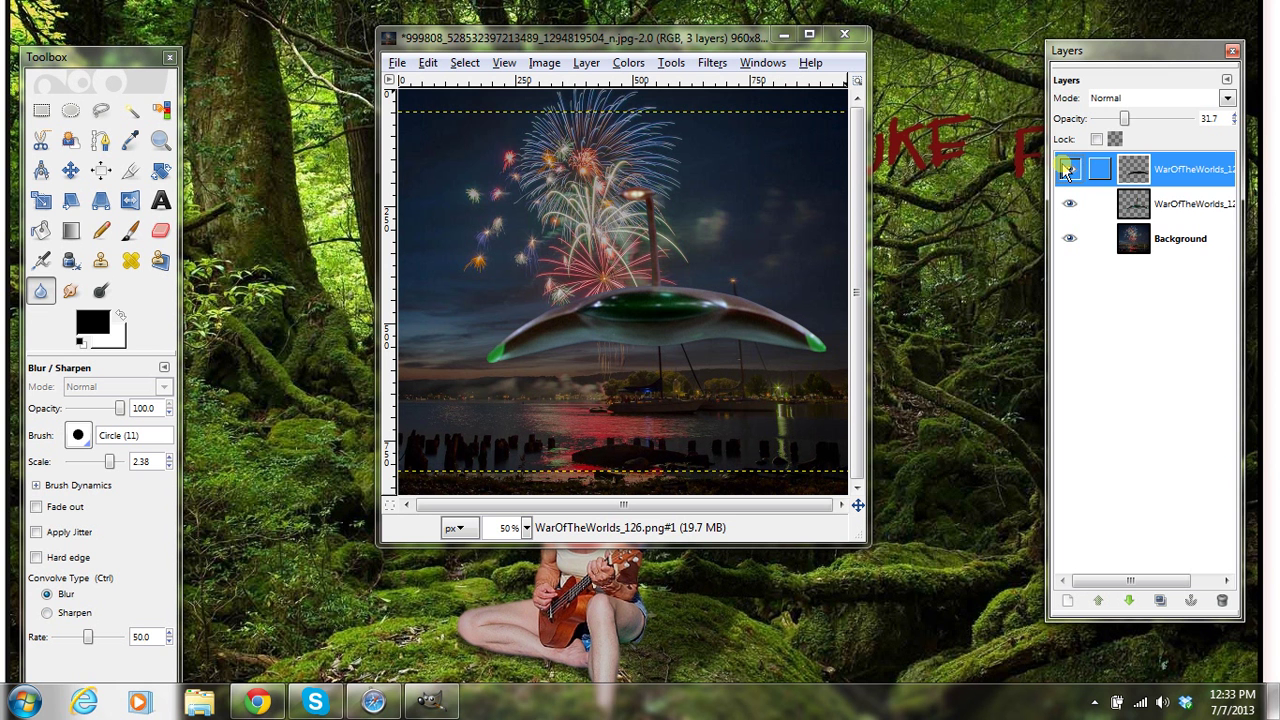
Step: Duplicate the ship layer beneath the shading layer
left_click(1157, 210)
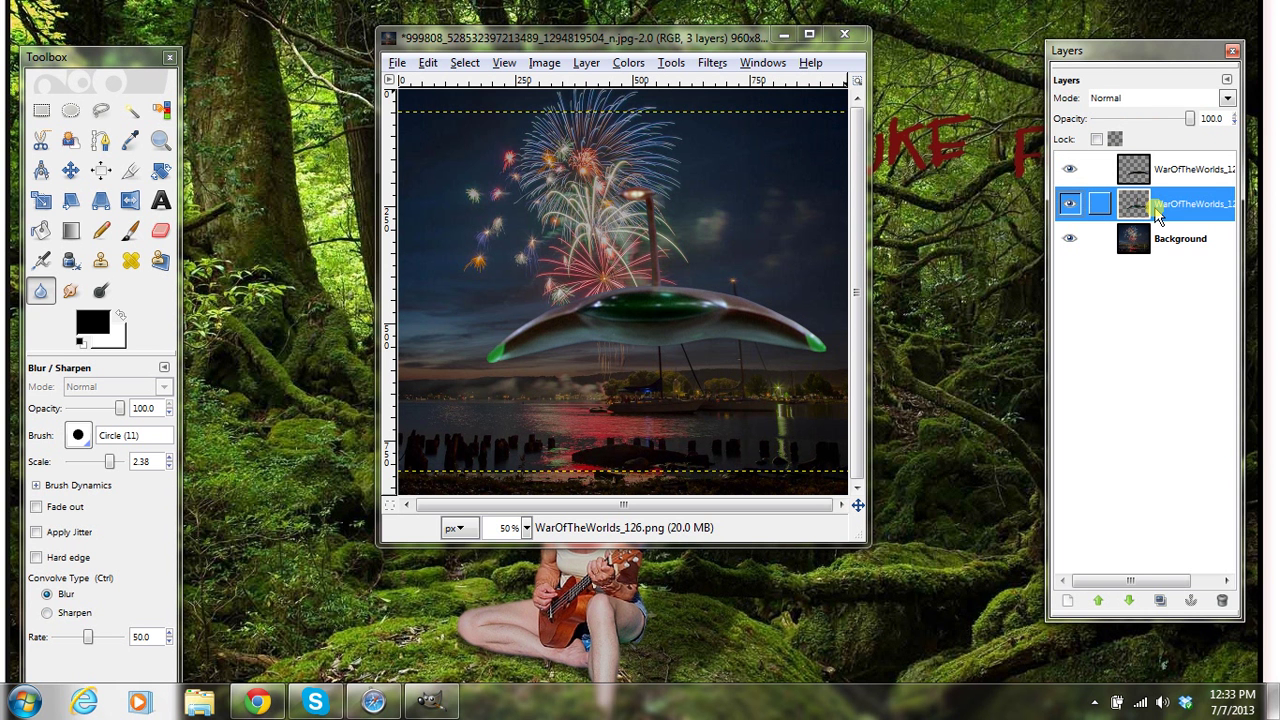
right_click(1157, 214)
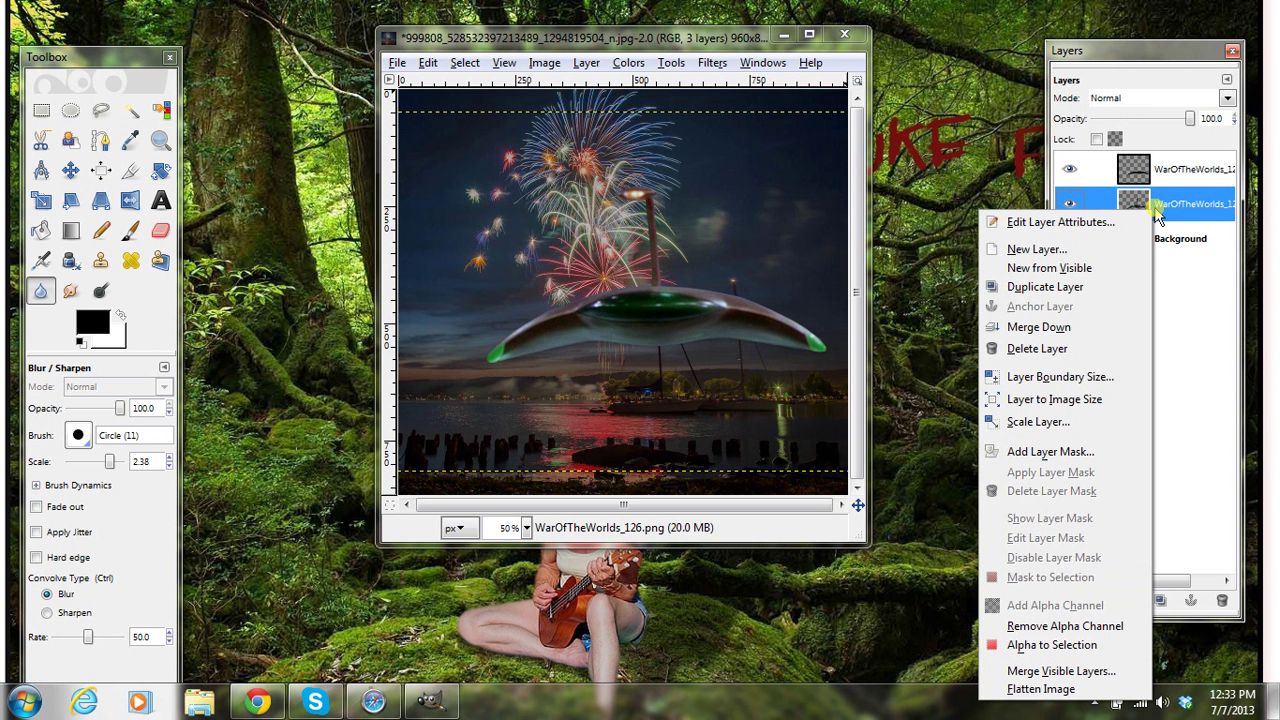
key("Escape")
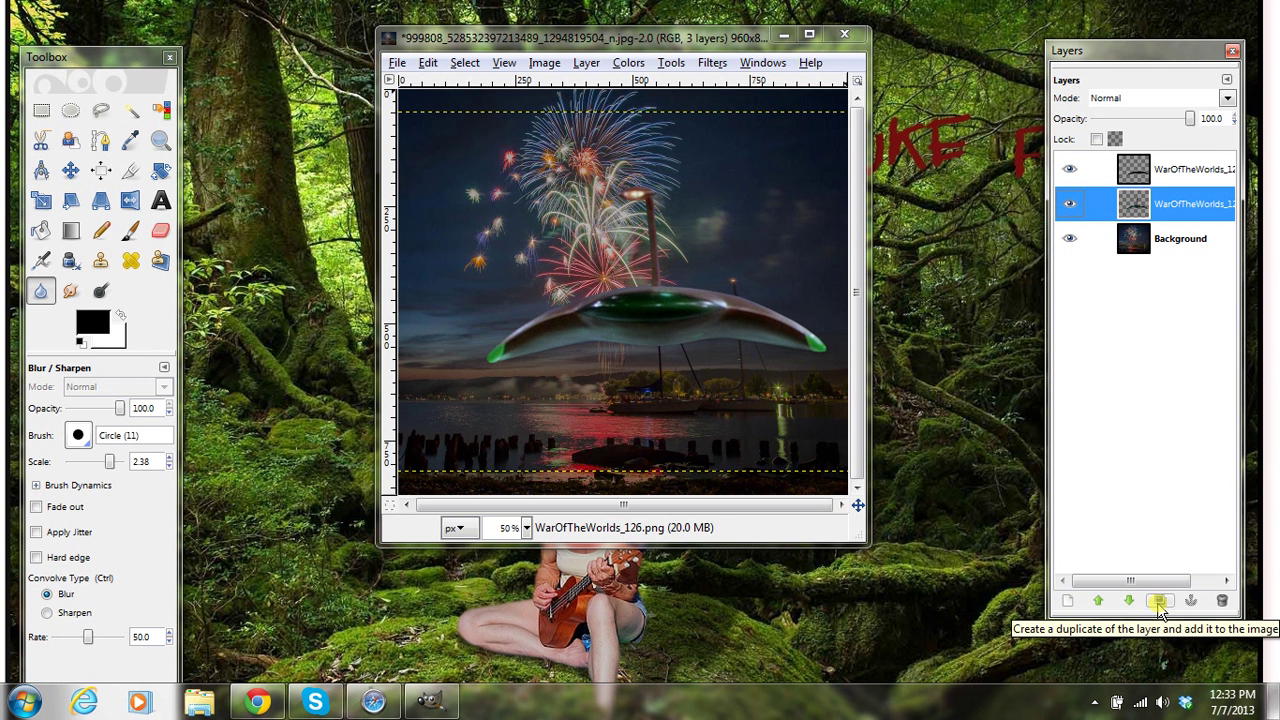
left_click(1158, 604)
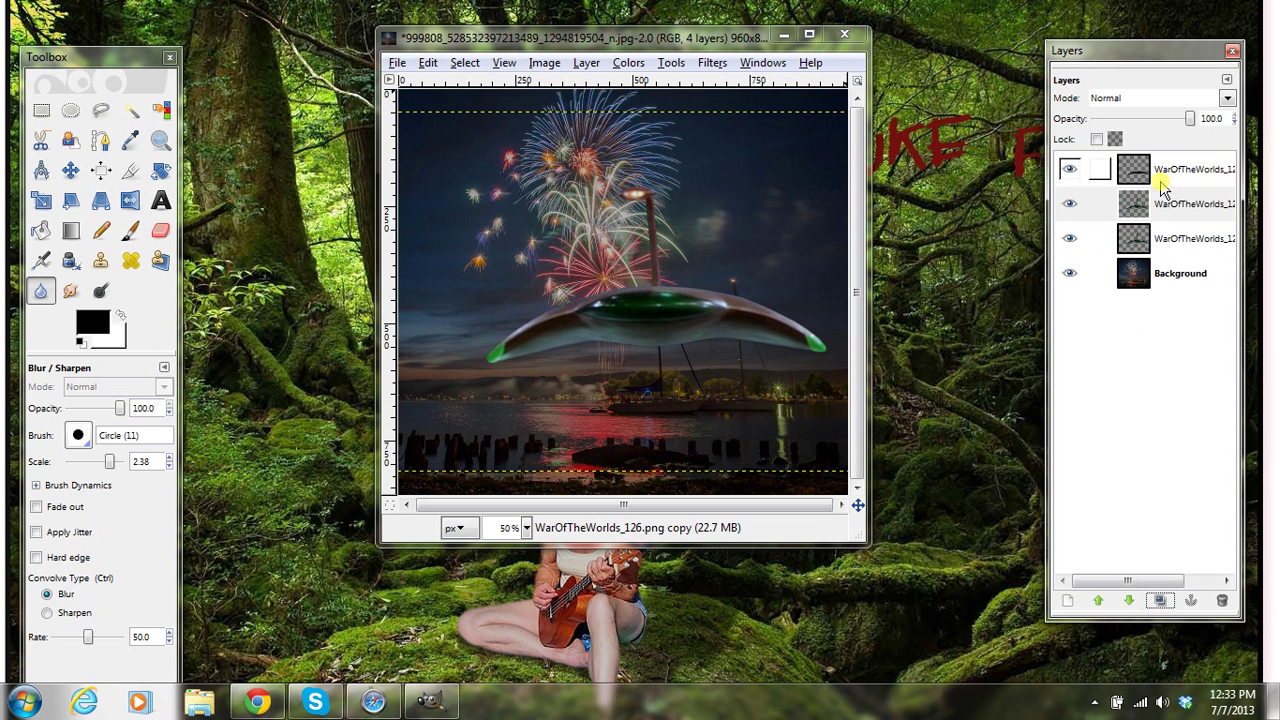
Step: Create a selection from the alpha channel of the lower ship layer, directly above the background
left_click(1172, 240)
left_click(1165, 272)
left_click(1176, 240)
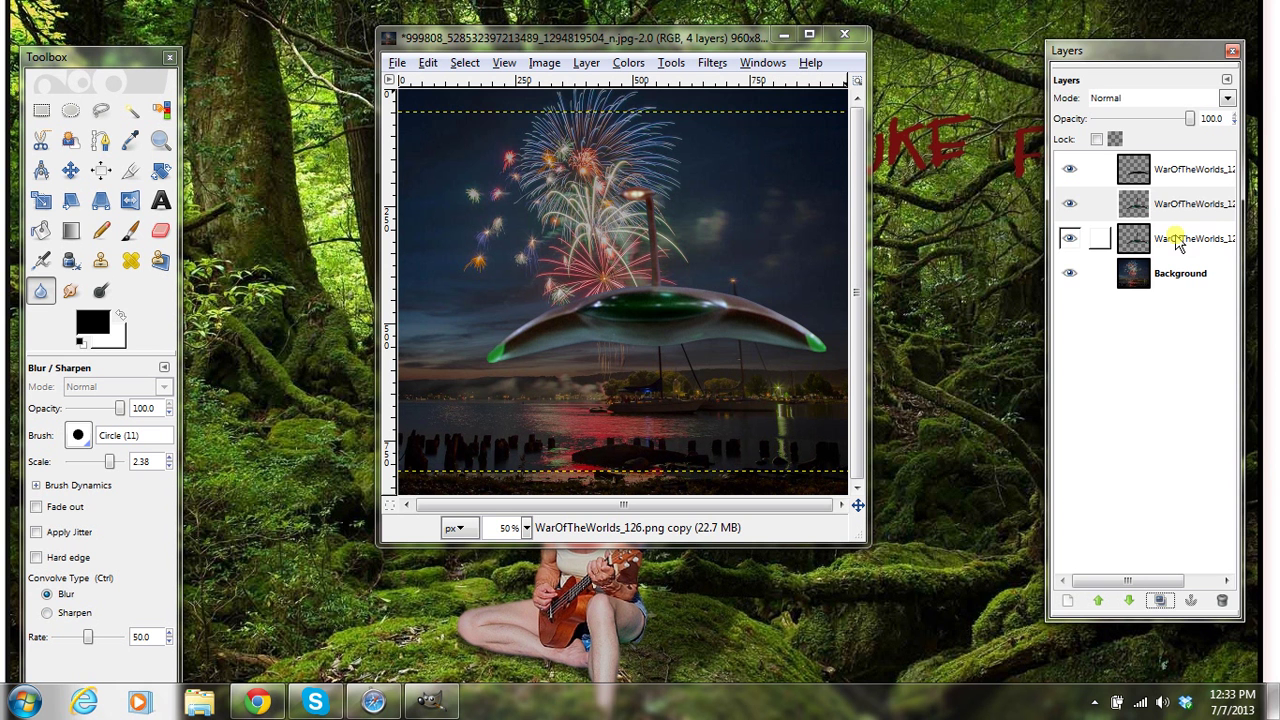
right_click(1178, 244)
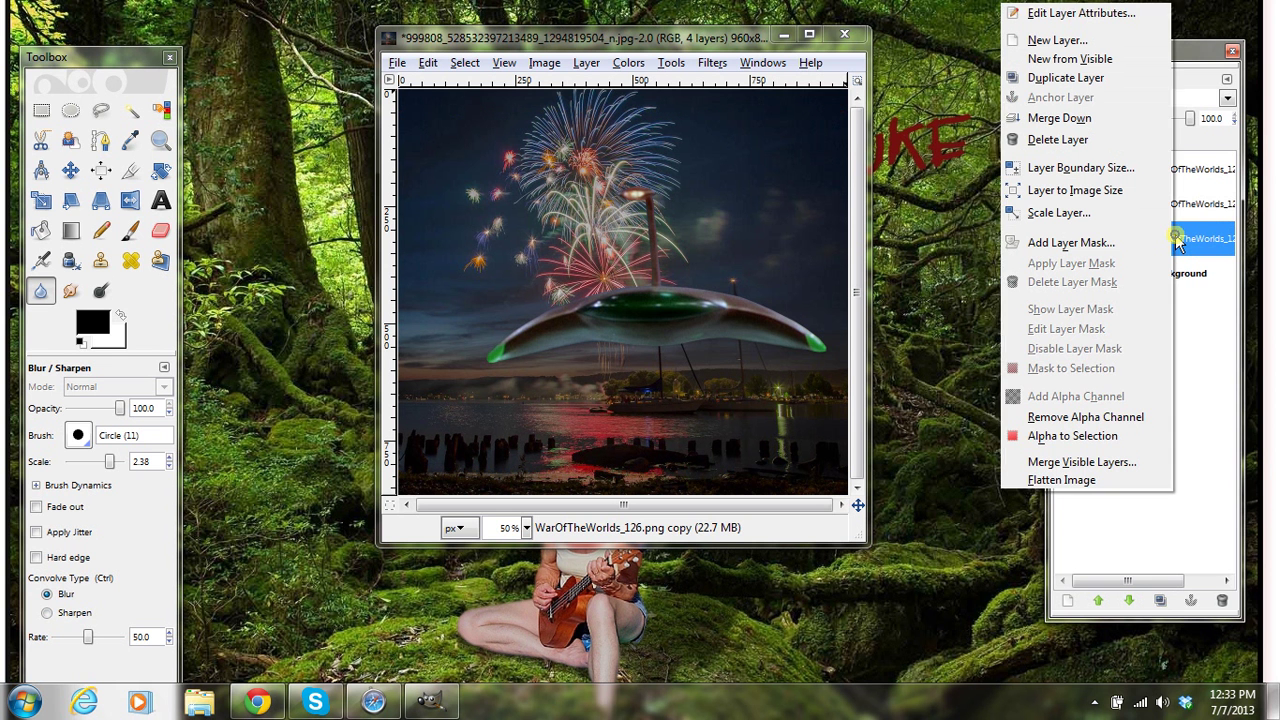
left_click(1073, 440)
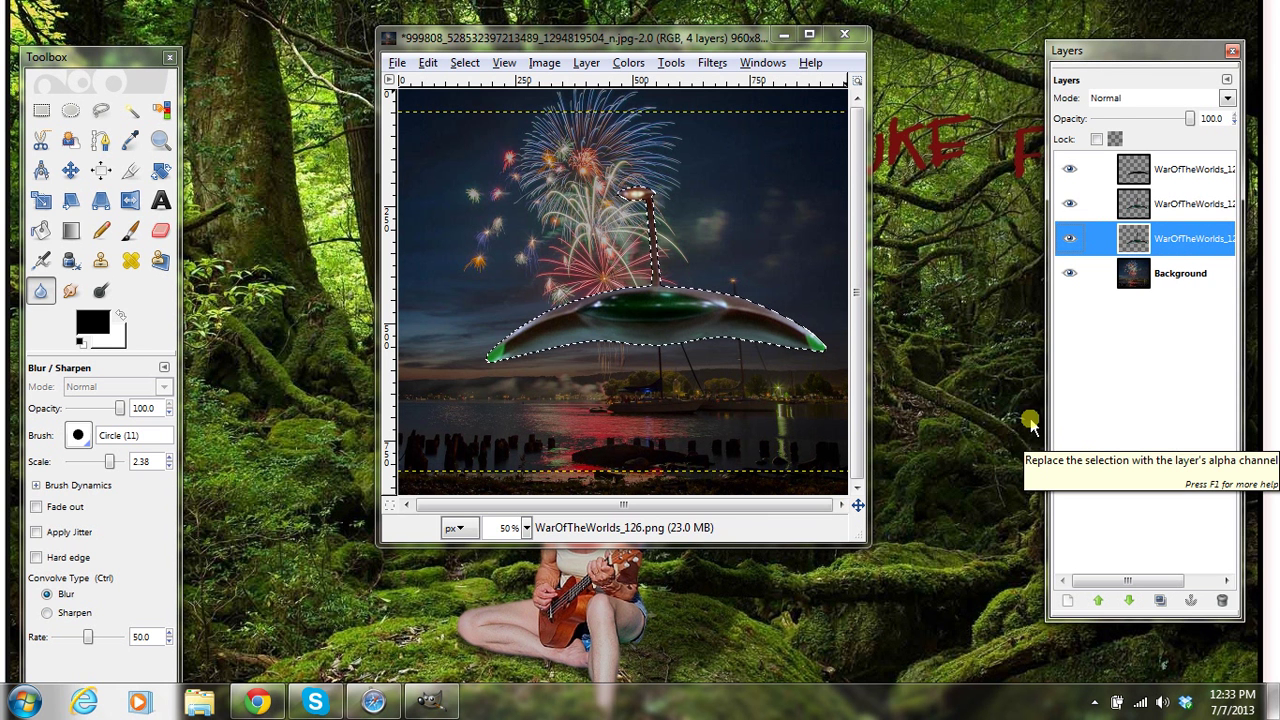
Step: Bucket-fill the whole ship selection with black on the lower ship layer and dismiss the selection
left_click(38, 233)
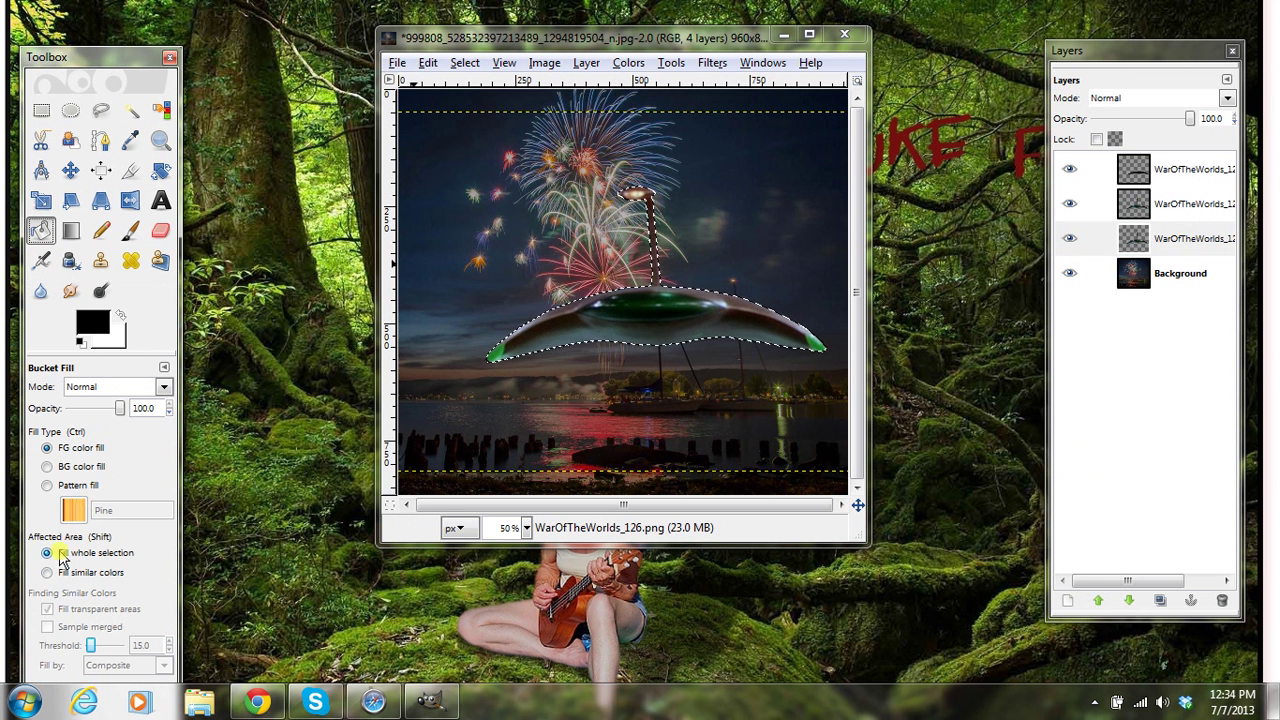
left_click(642, 325)
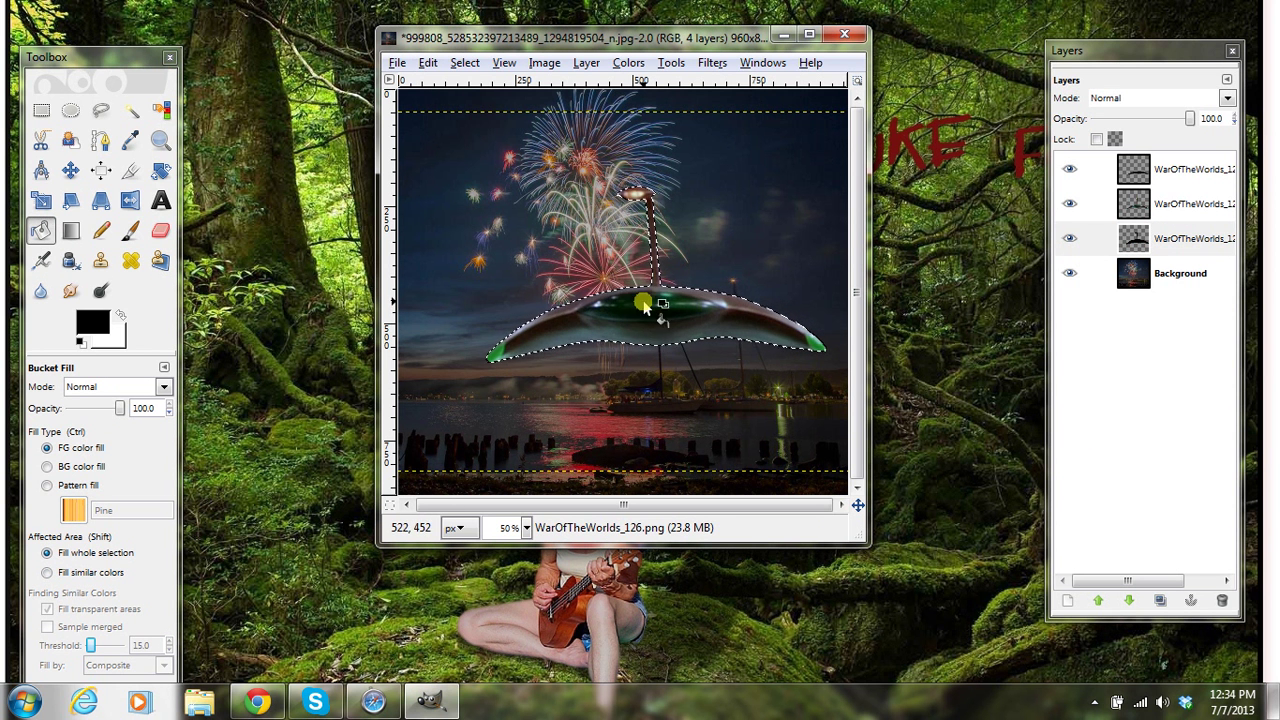
left_click(462, 62)
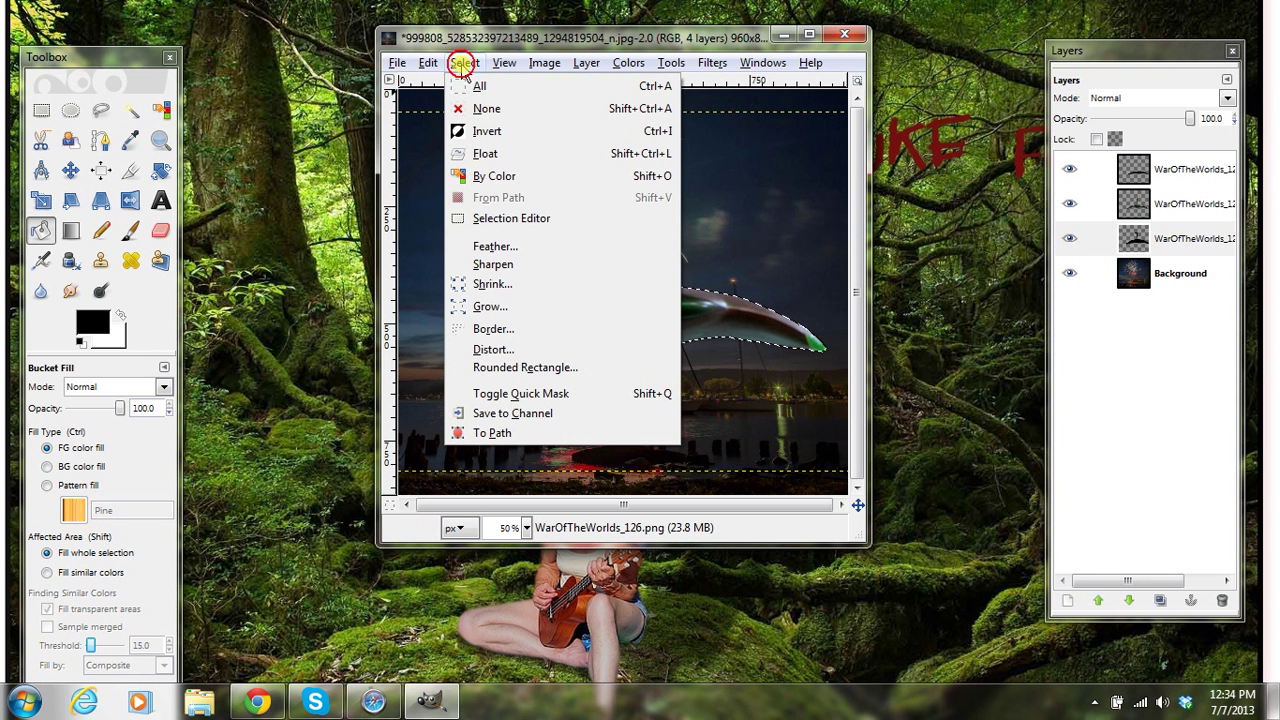
left_click(487, 108)
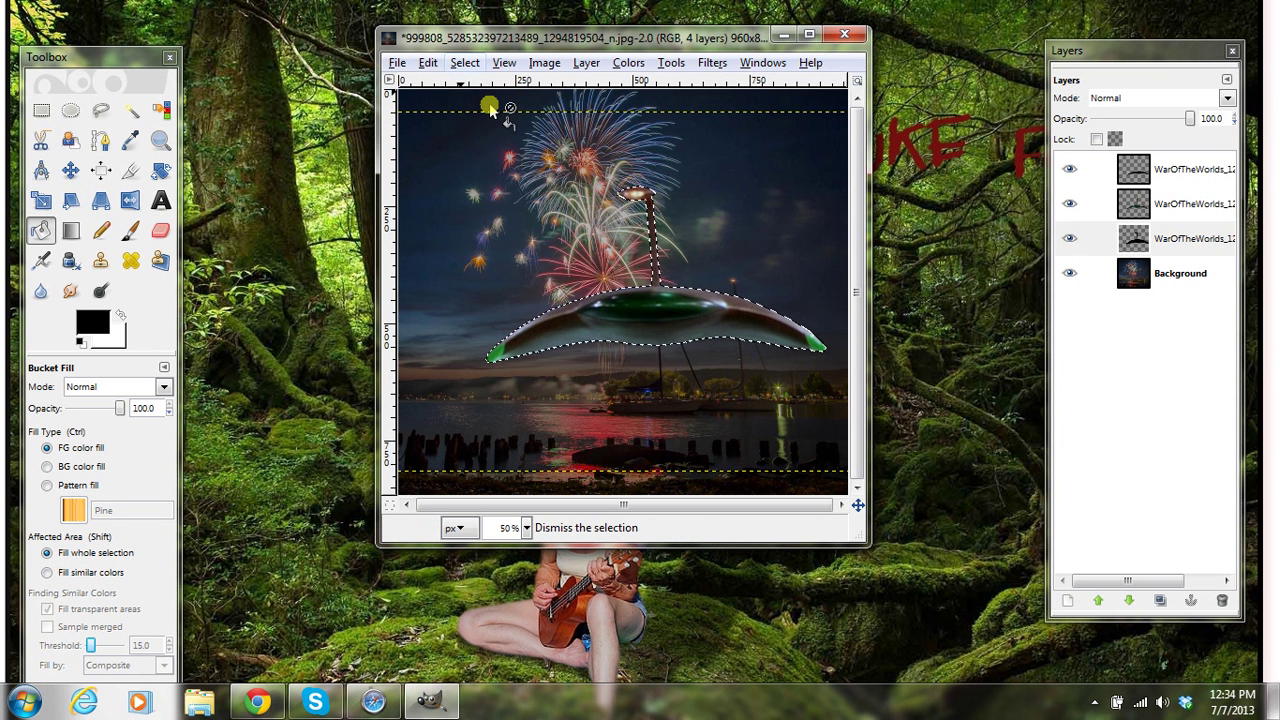
Step: Distort the black ship silhouette with the Perspective tool so it widens and falls below the ship as a cast shadow
left_click(103, 171)
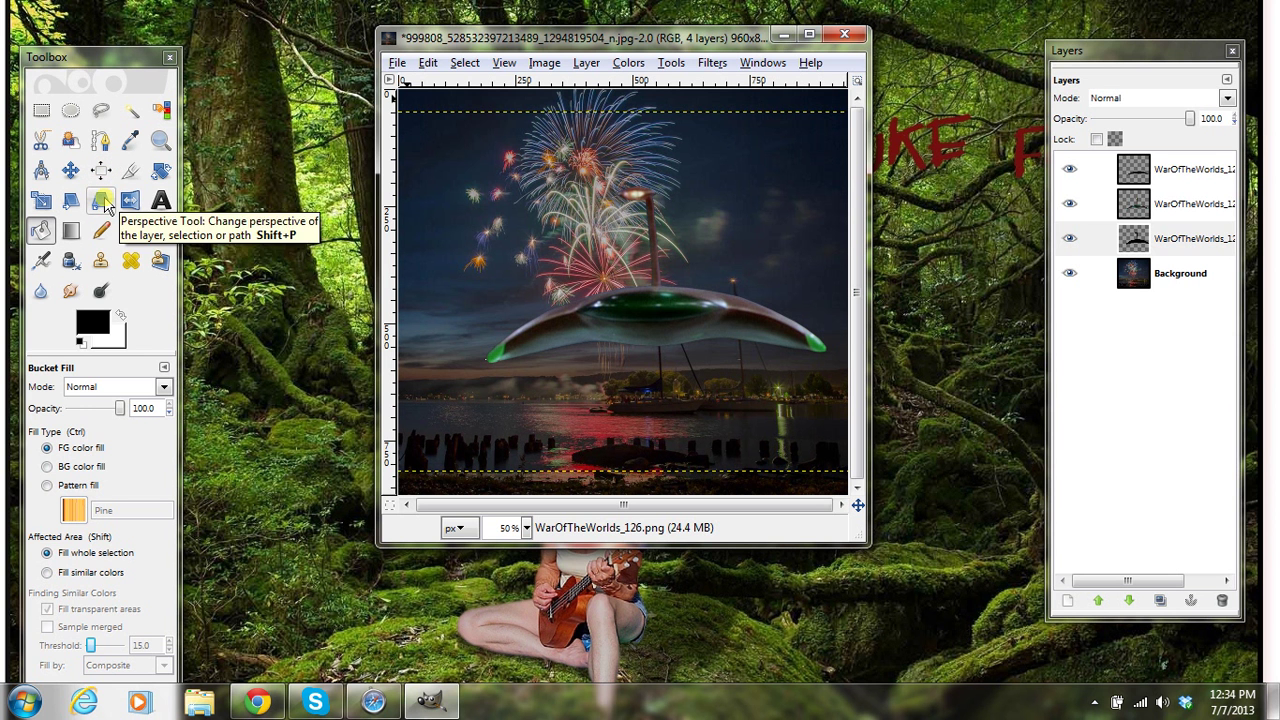
left_click(102, 201)
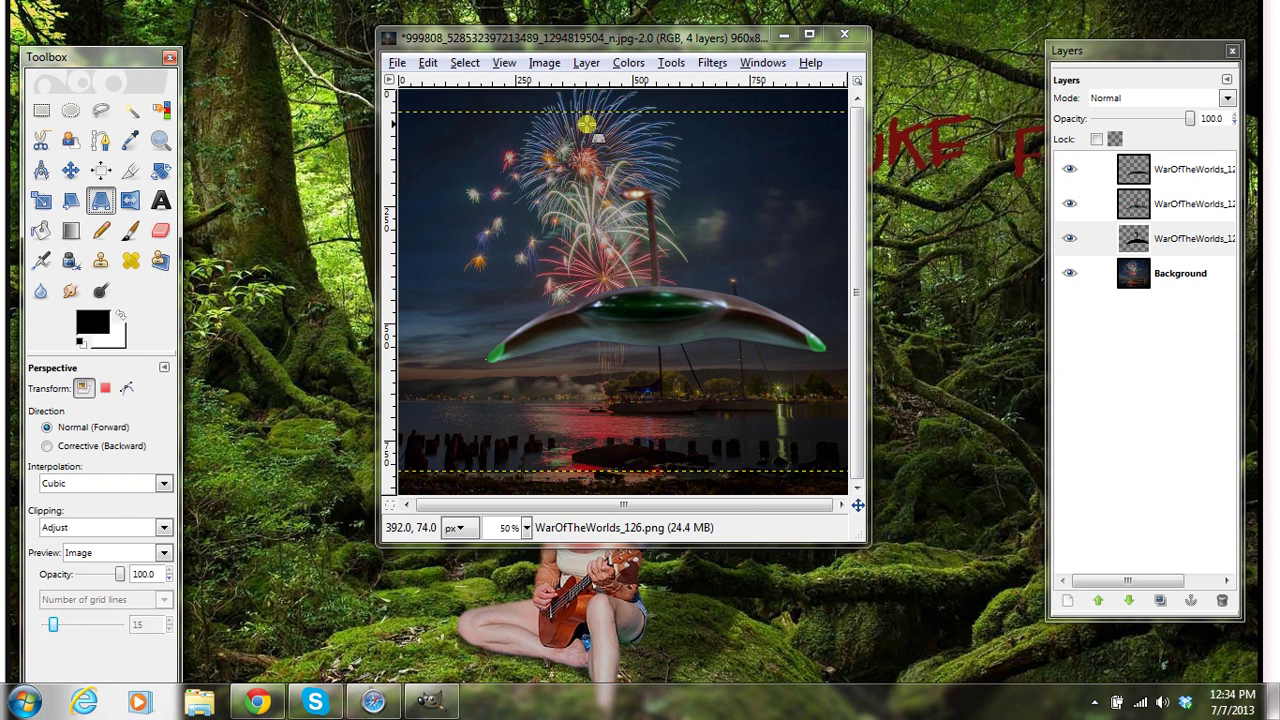
left_click(637, 118)
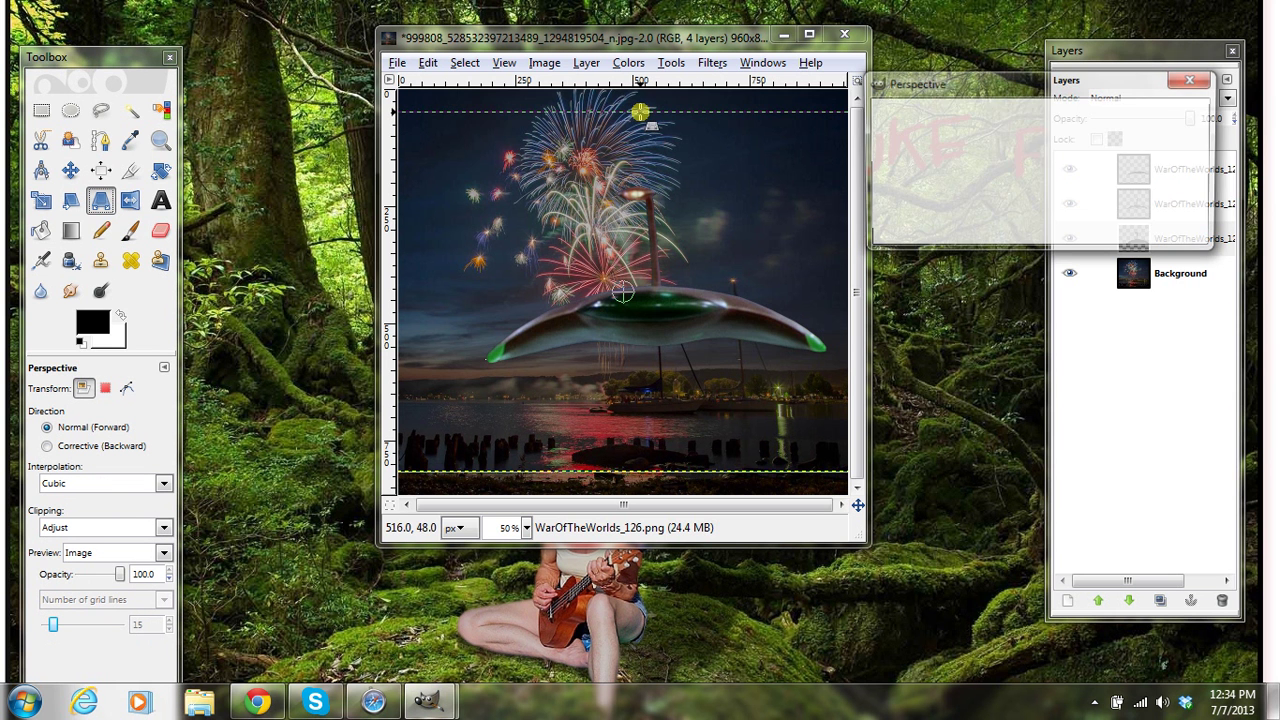
left_click_drag(642, 130, 728, 257)
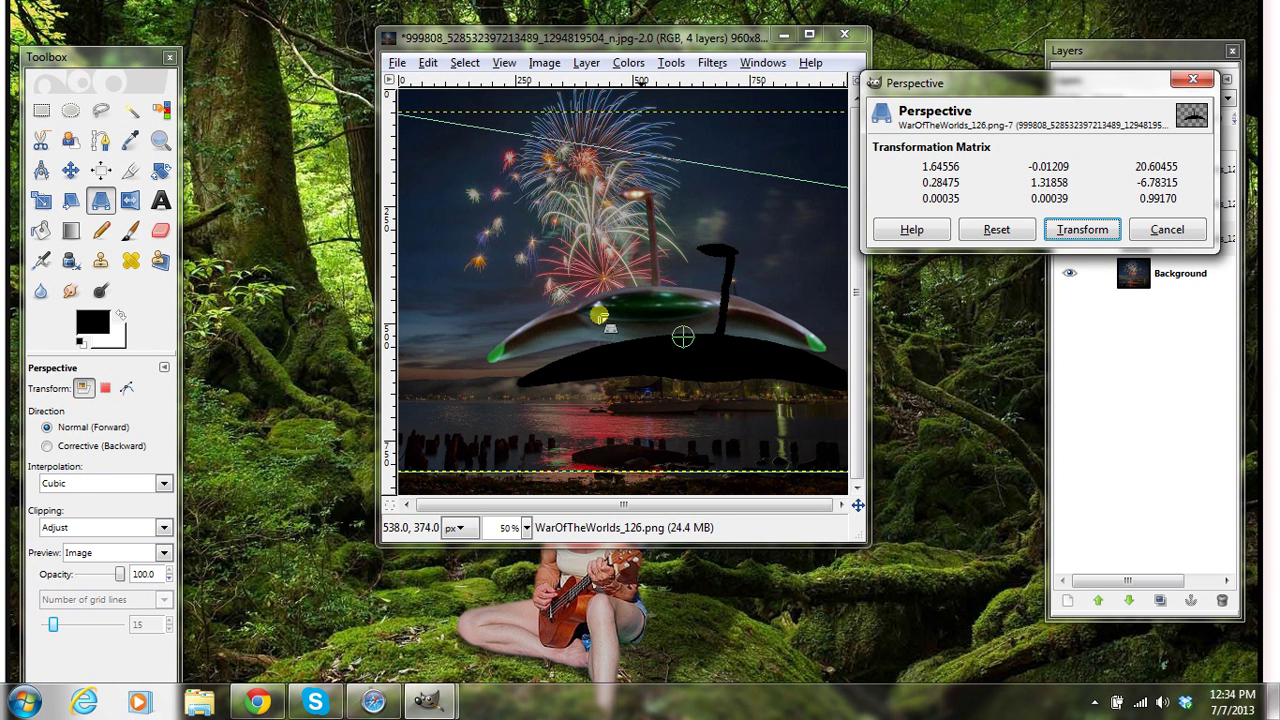
left_click_drag(684, 337, 666, 366)
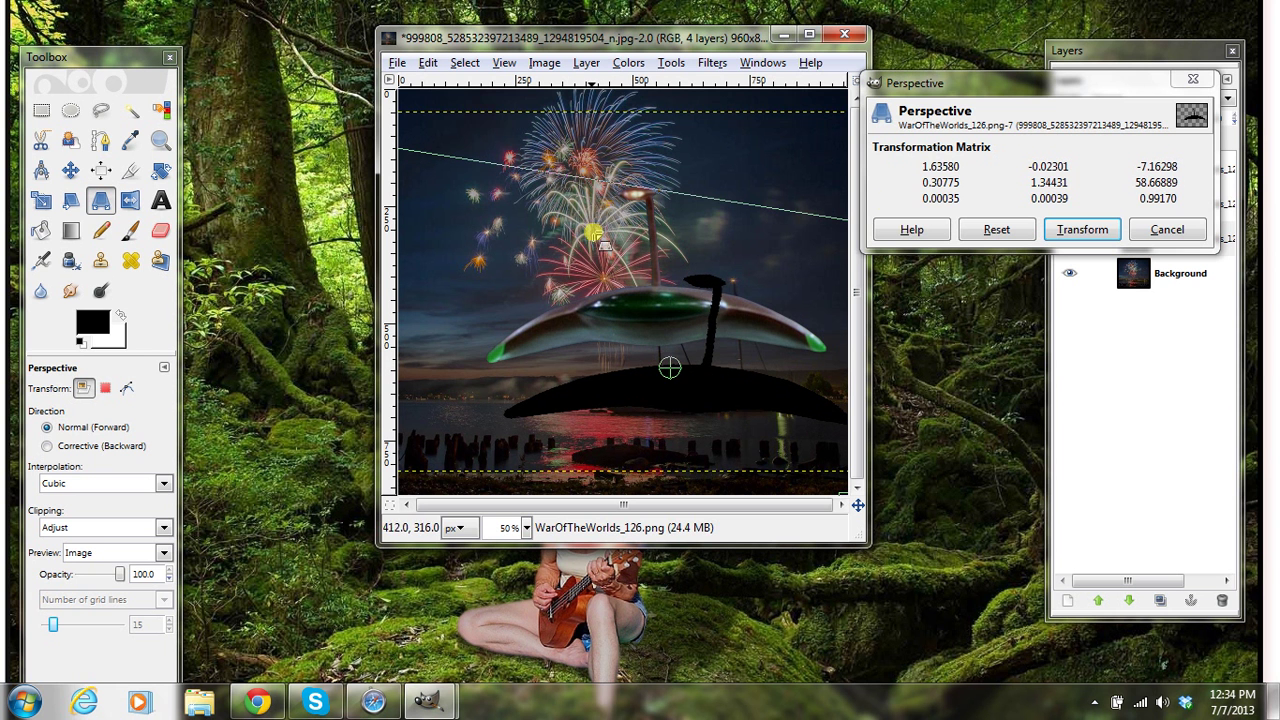
left_click(1082, 230)
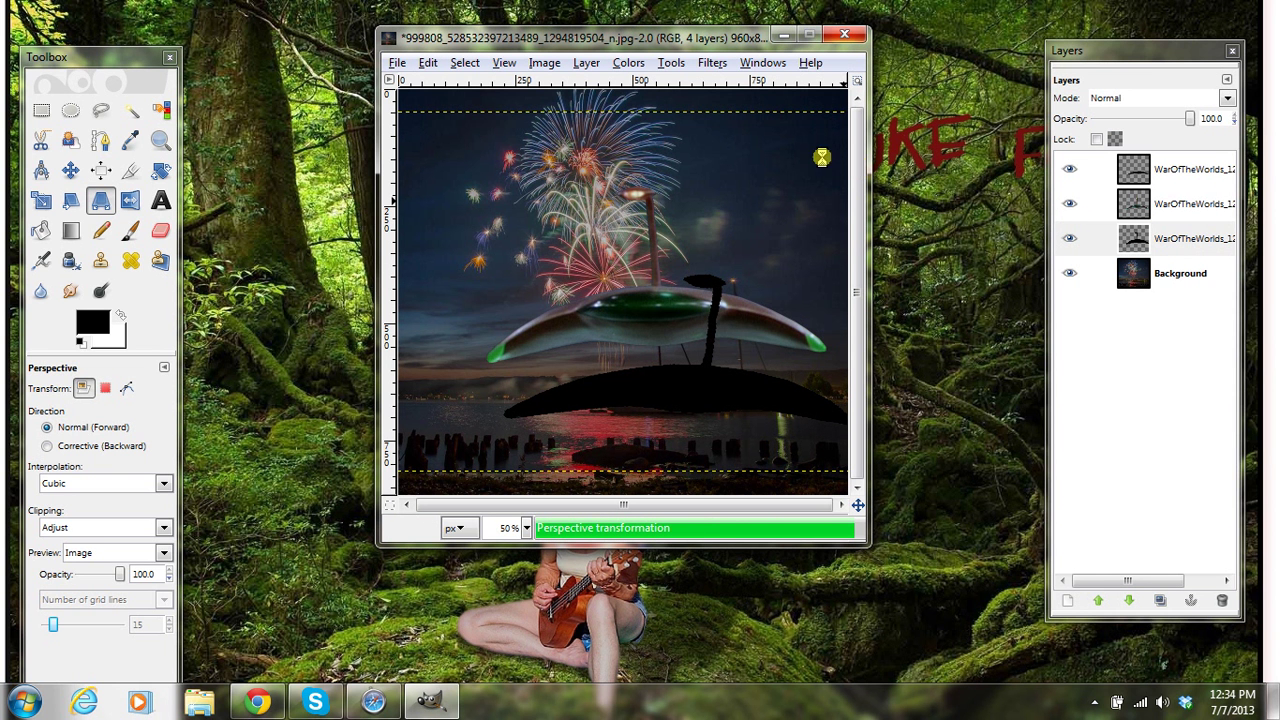
Step: Apply a Gaussian Blur to the black shadow layer
left_click(713, 64)
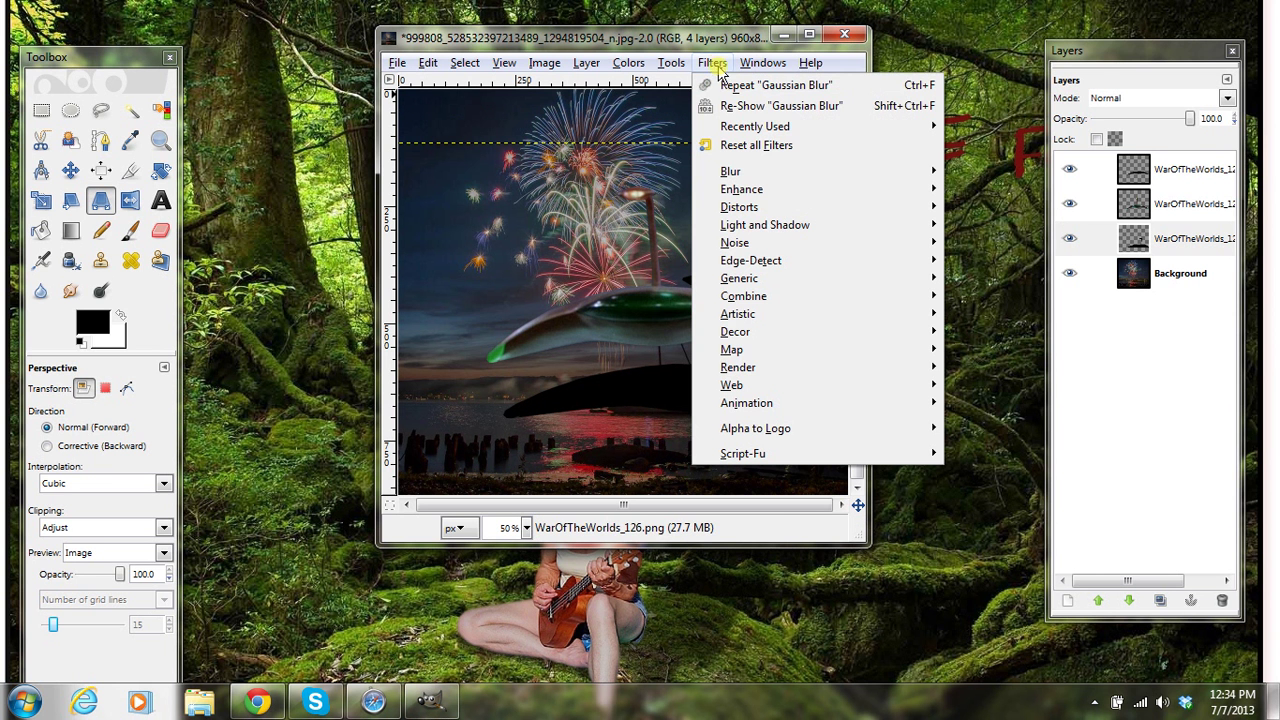
mouse_move(736, 181)
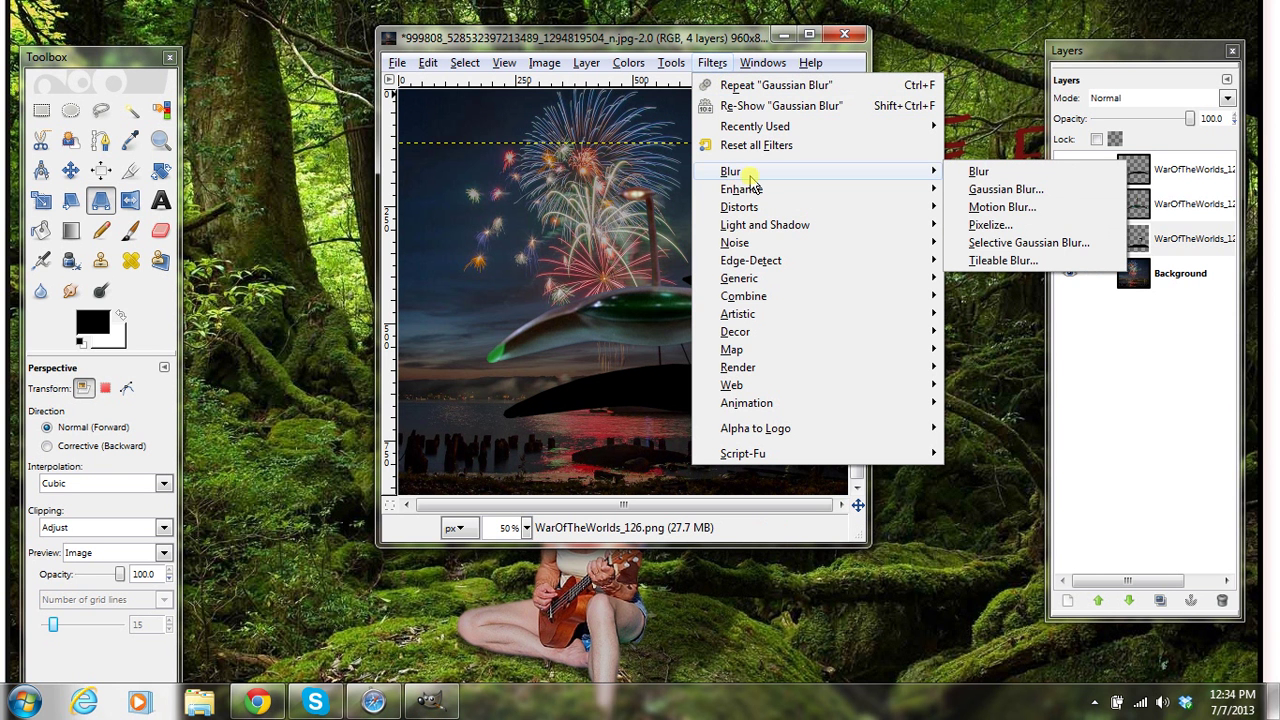
left_click(1005, 190)
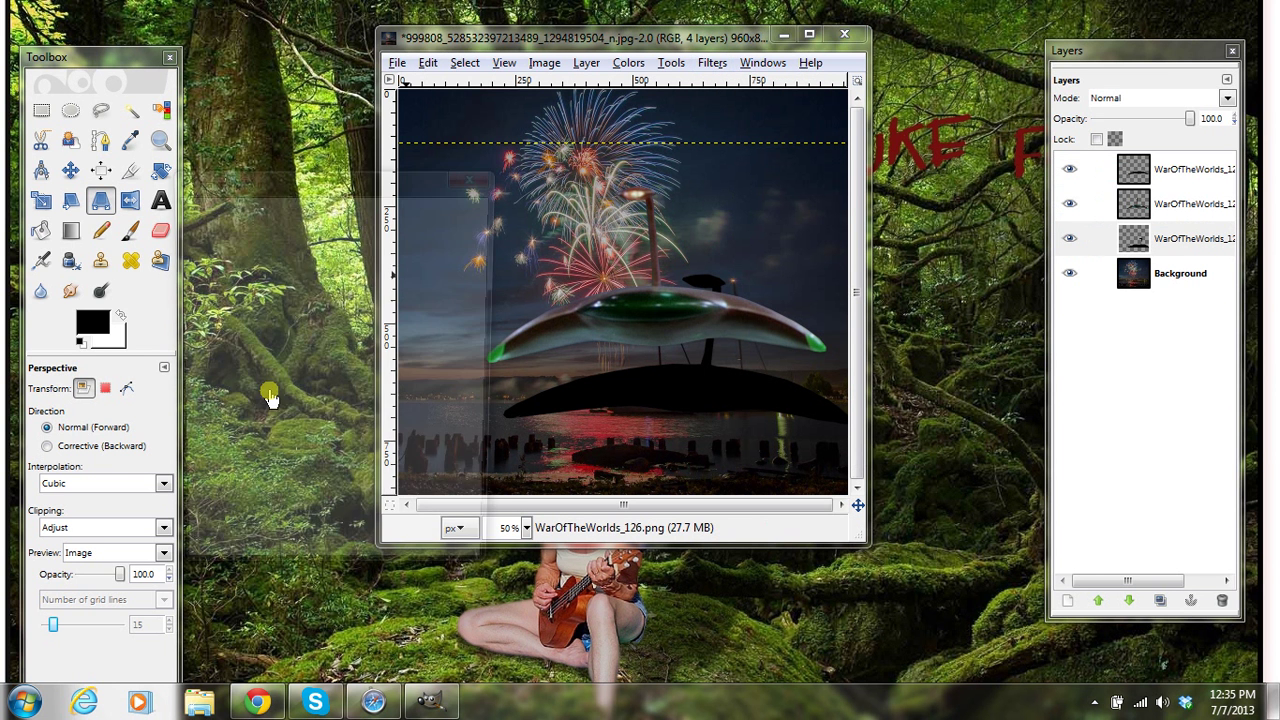
left_click(366, 559)
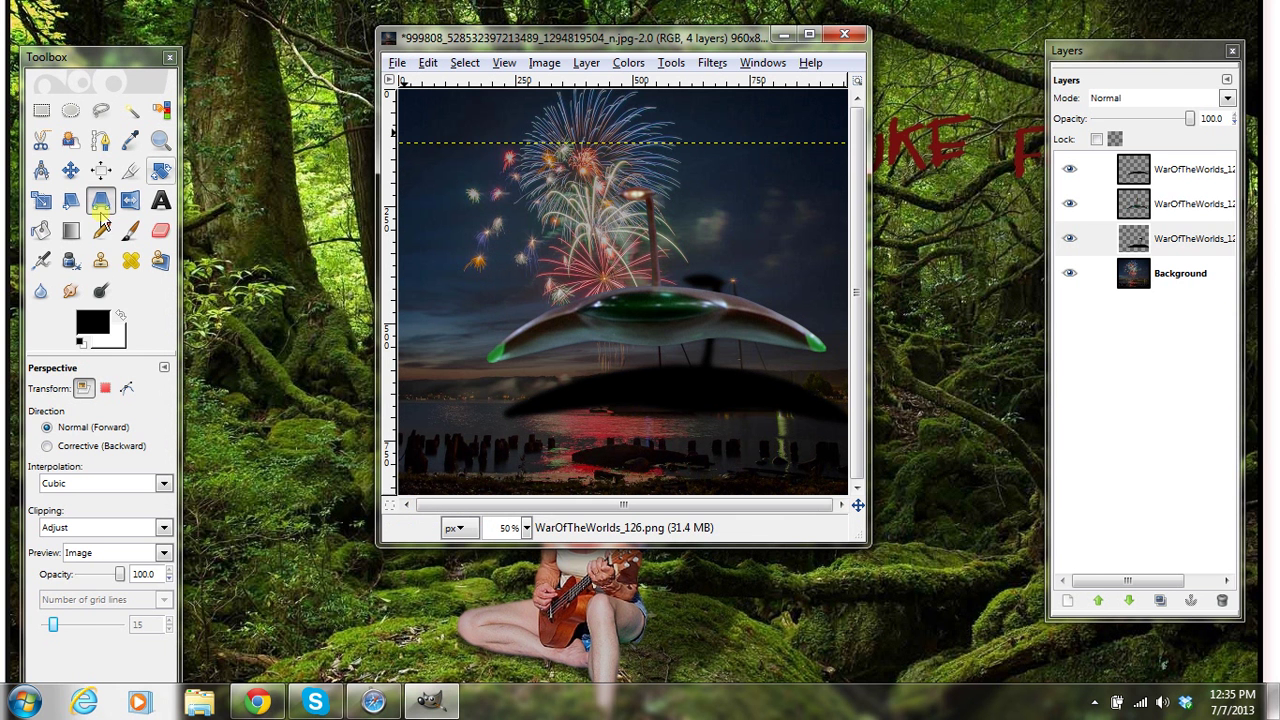
Step: Erase the shadow's neck and head where they show above and below the ship, using the Eraser at scale 3.53
left_click(160, 232)
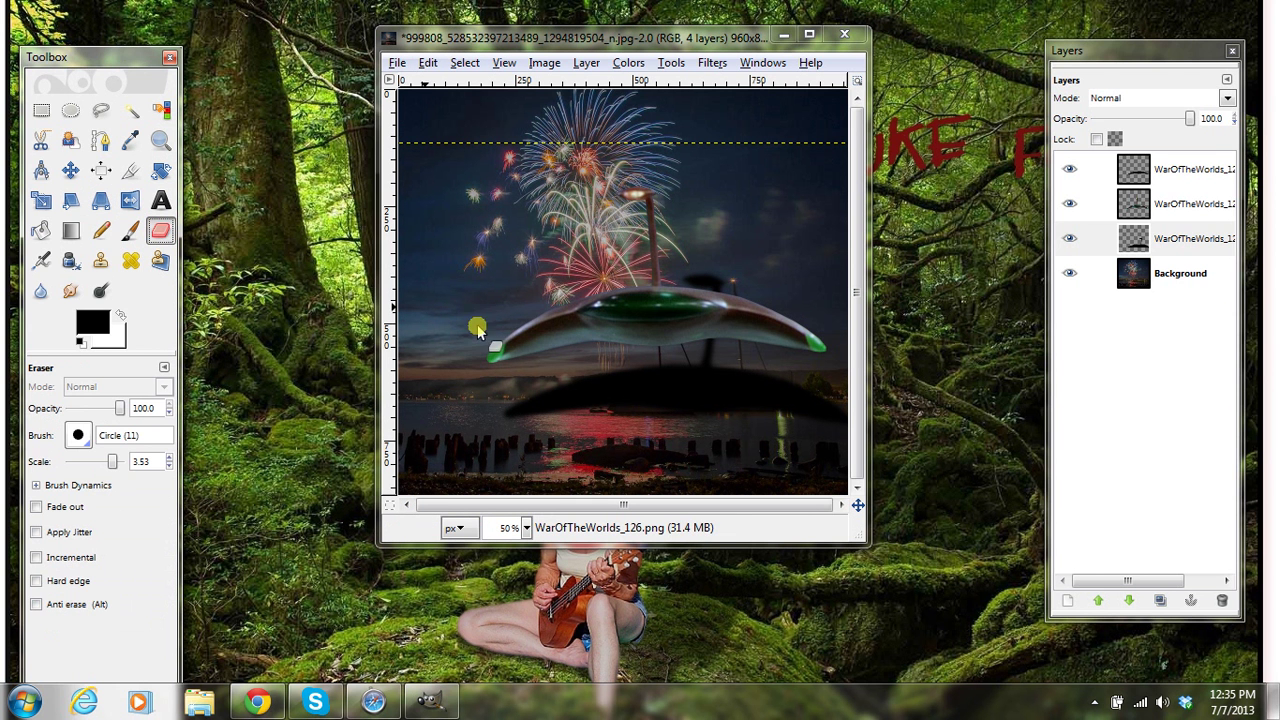
left_click(703, 288)
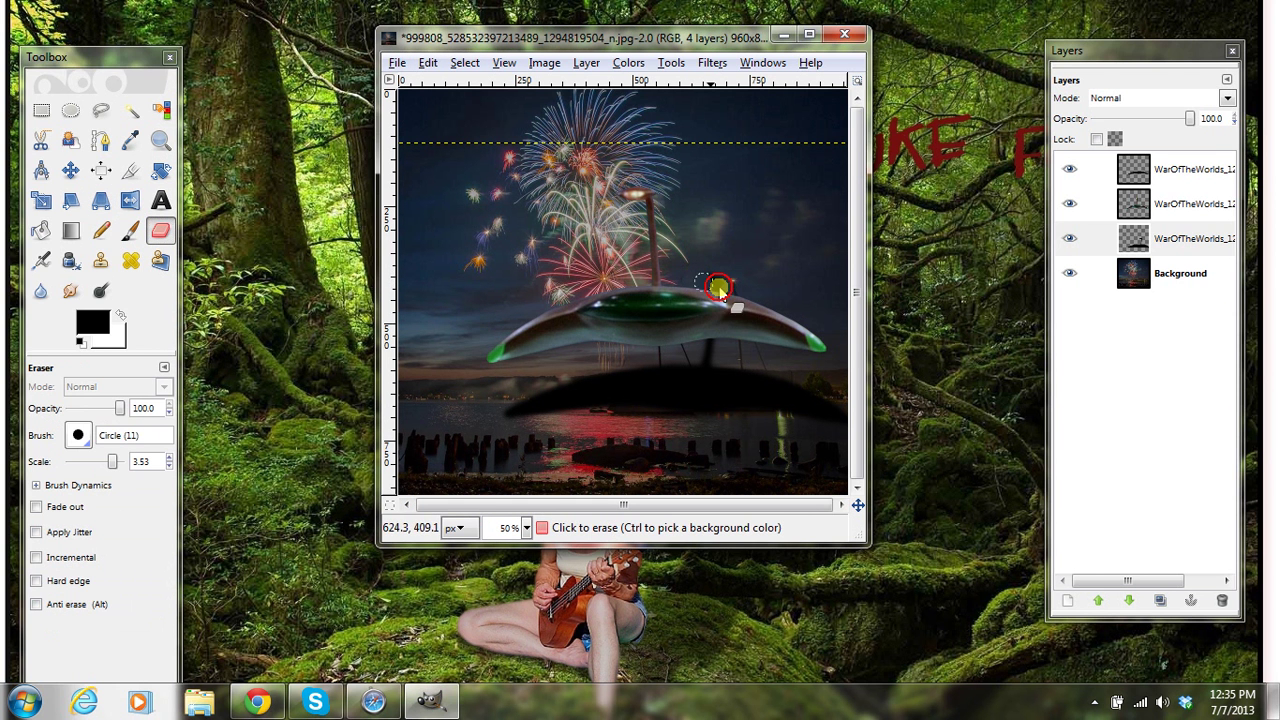
left_click(699, 336)
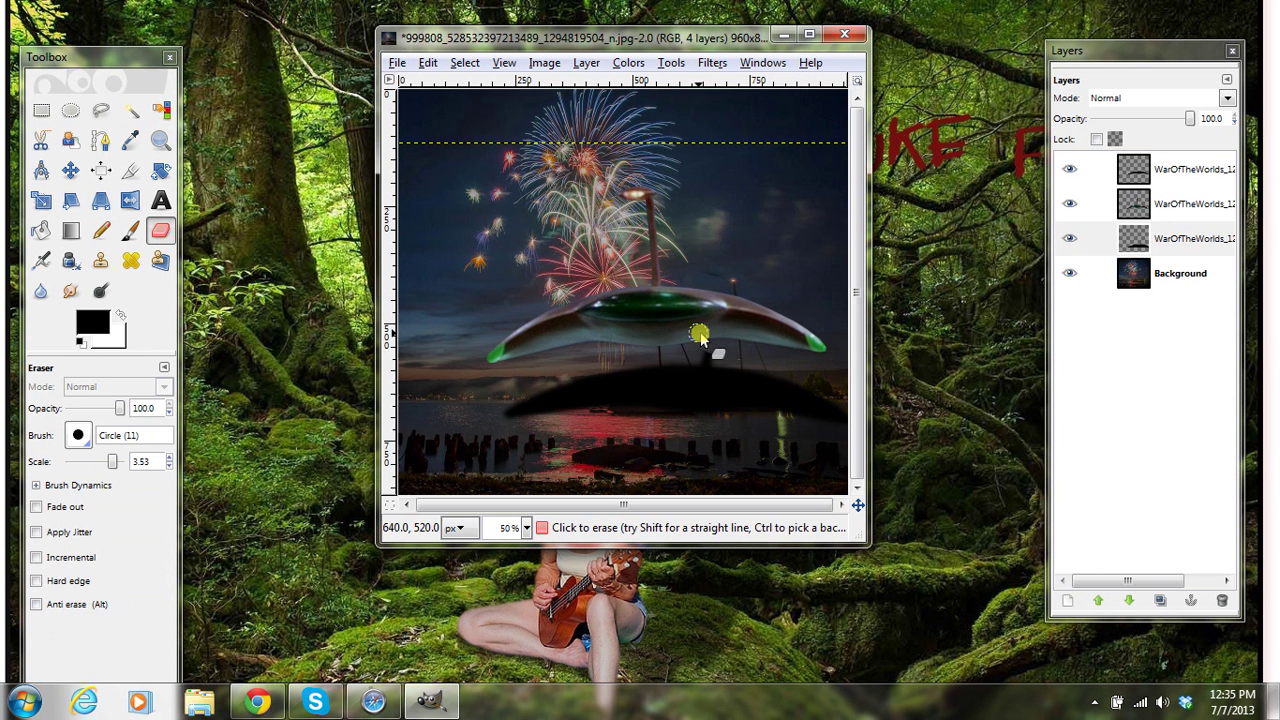
Step: Move the ship's shadow down over the water and posts near the shore and reduce its layer opacity to 44.6
left_click(73, 175)
left_click(71, 172)
left_click_drag(671, 374, 631, 428)
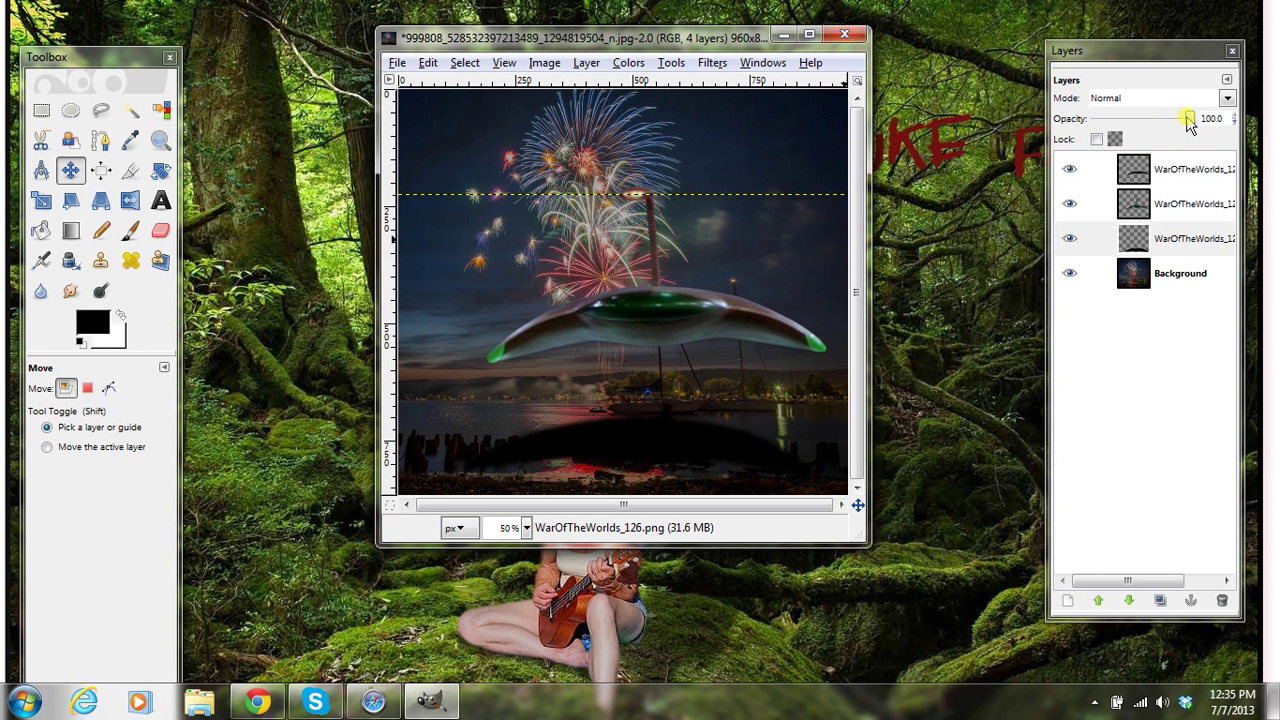
mouse_move(1190, 120)
left_mouse_down()
mouse_move(1089, 120)
mouse_move(1137, 117)
left_mouse_up()
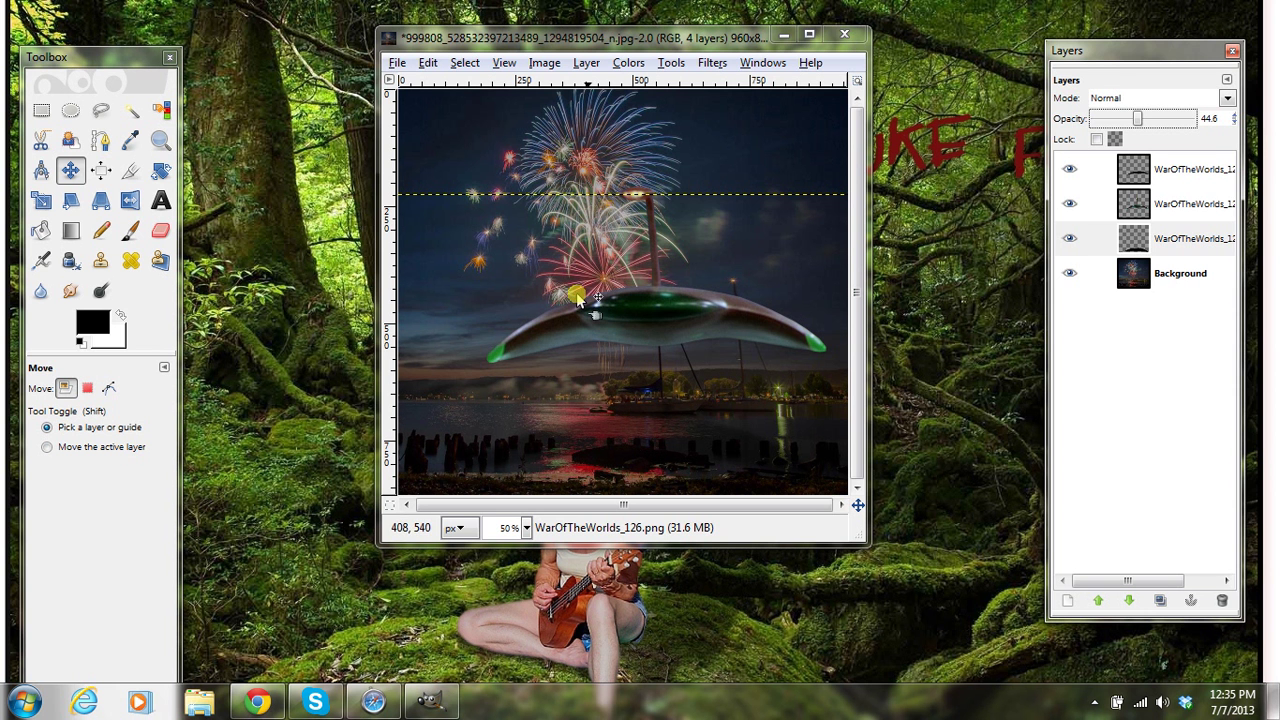
left_click(584, 63)
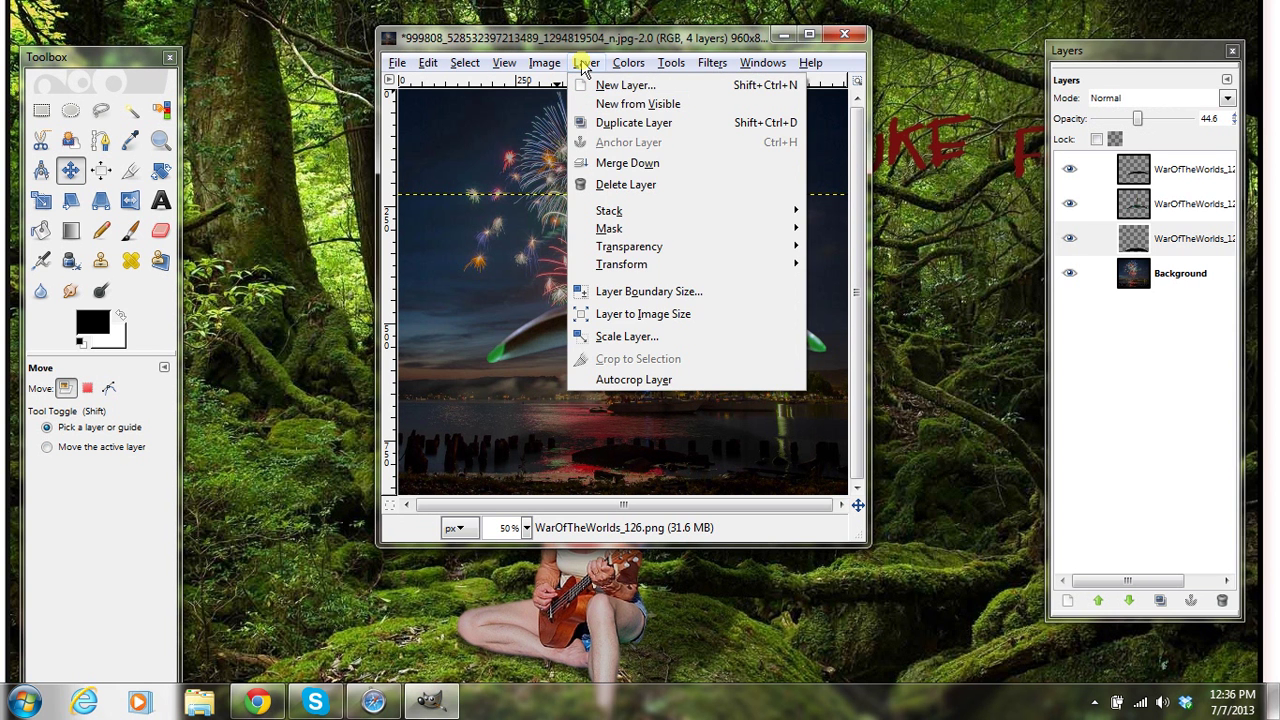
mouse_move(634, 268)
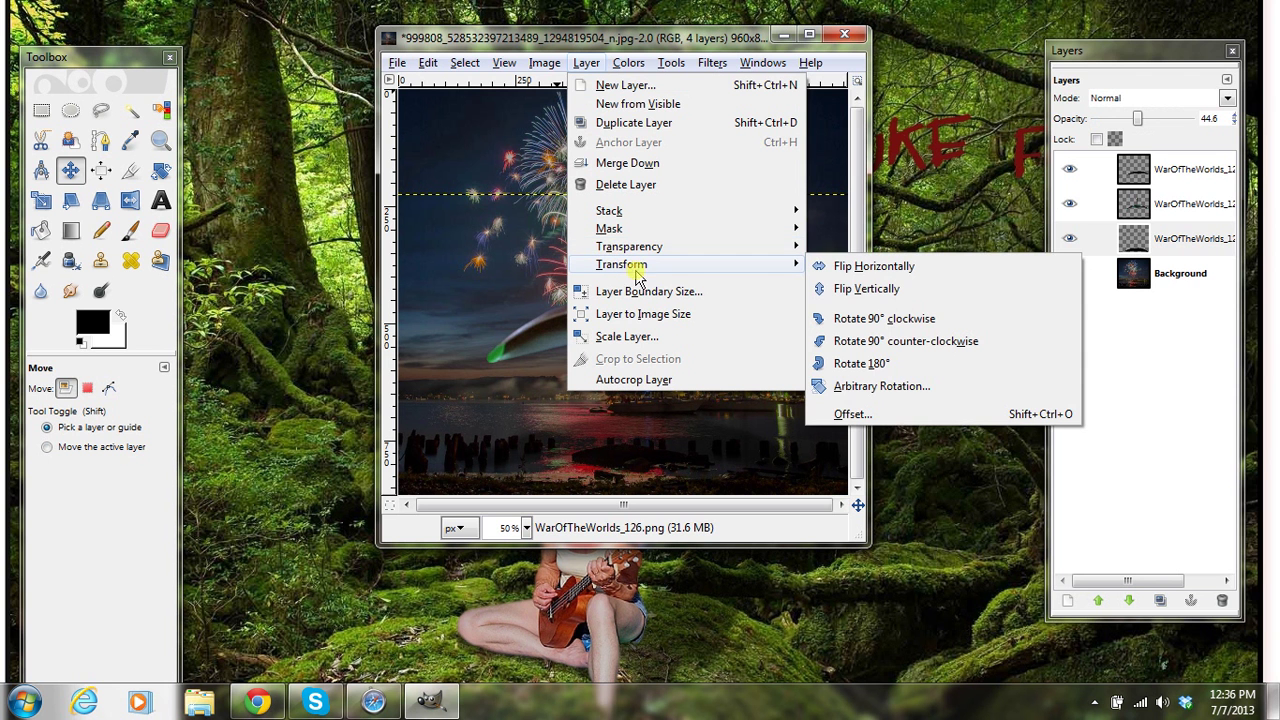
left_click(883, 393)
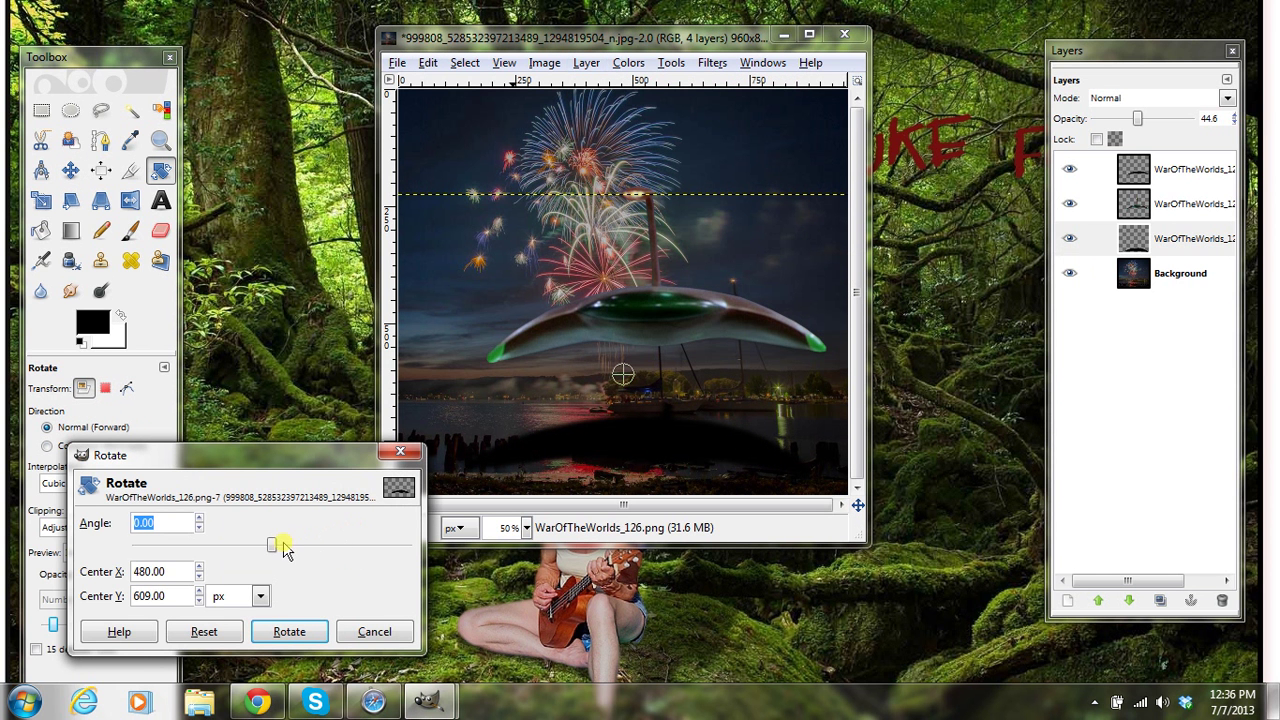
mouse_move(273, 550)
left_mouse_down()
mouse_move(252, 553)
mouse_move(276, 545)
left_mouse_up()
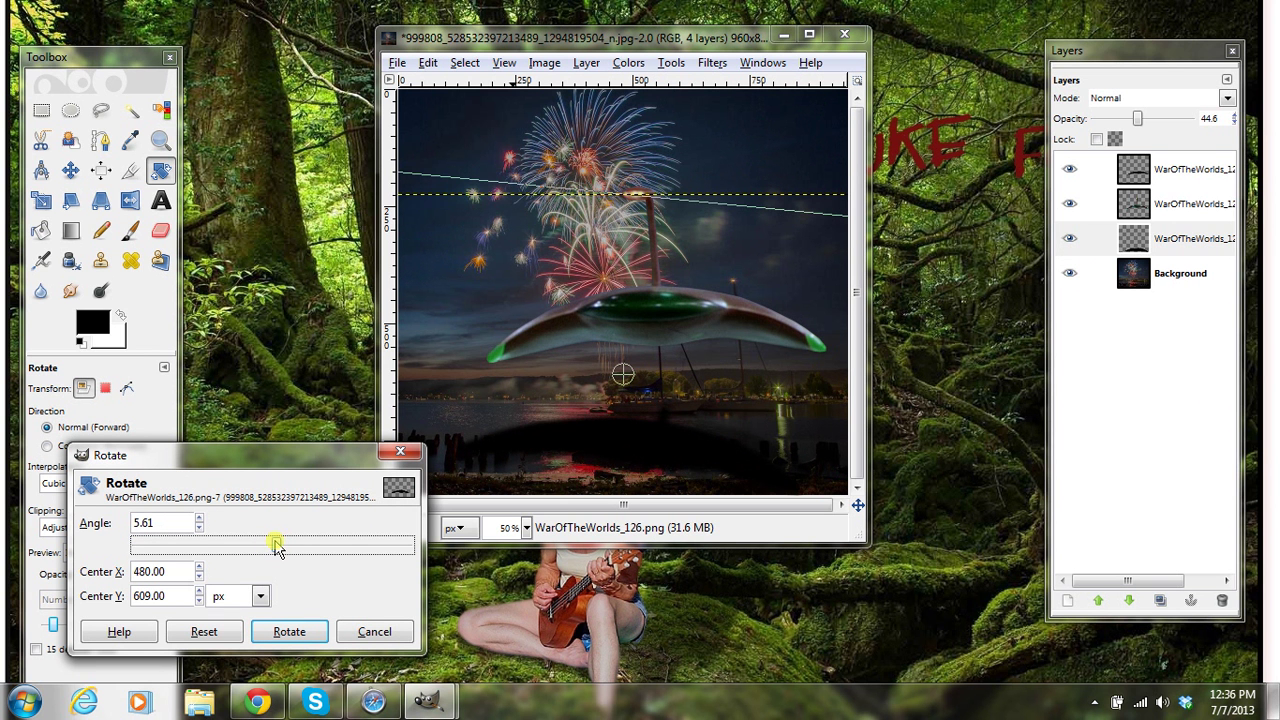
left_click(375, 633)
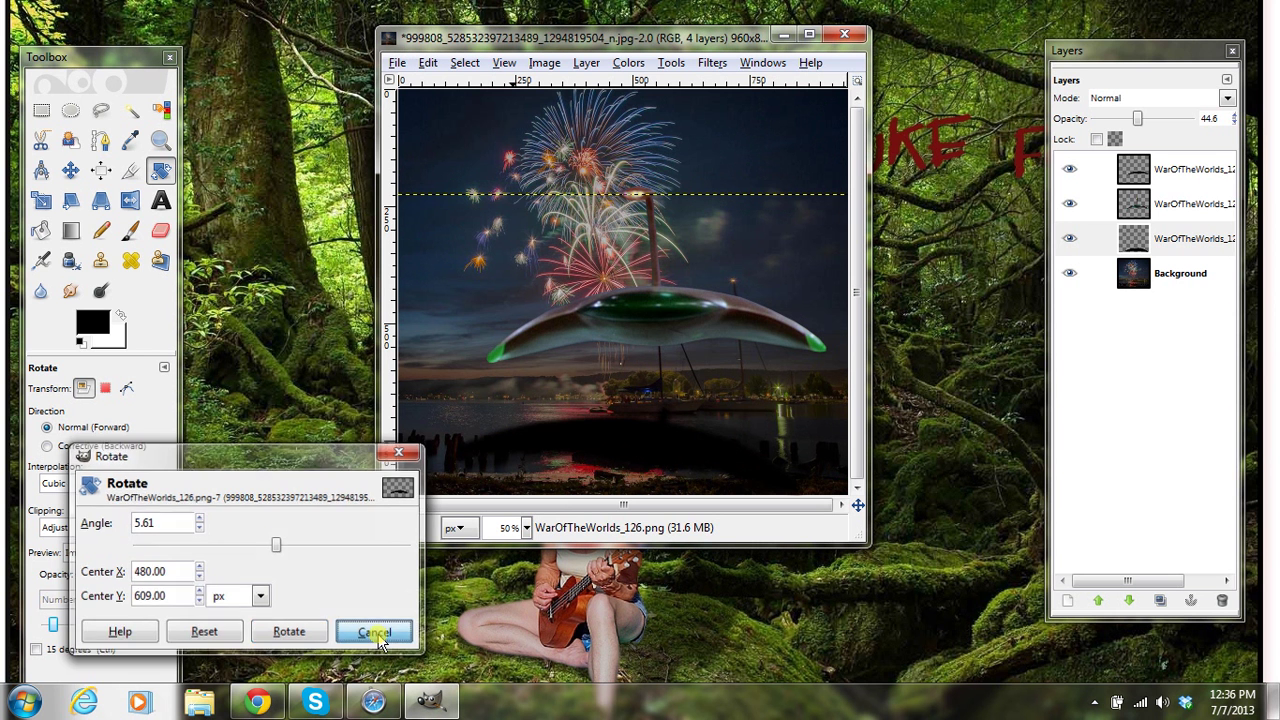
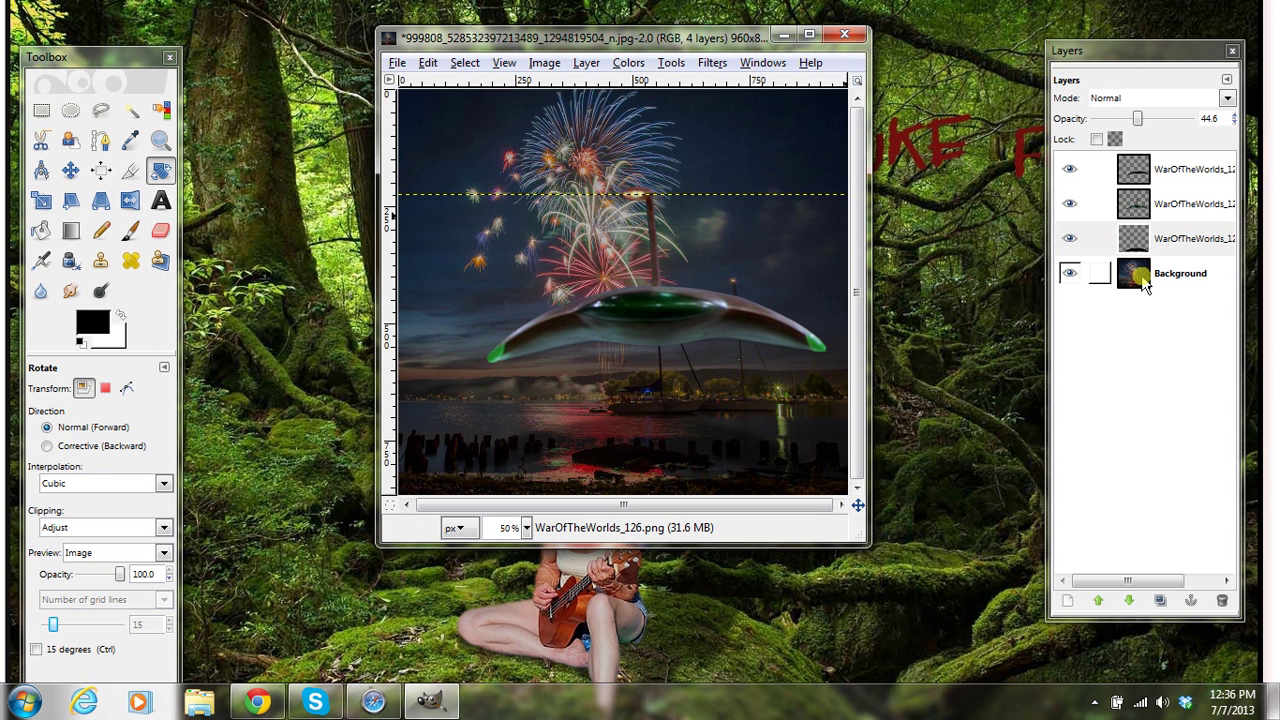
Step: Start a Supernova filter on the upper ship copy layer and centre it on the ship's hull at X 721, Y 378 pixels
left_click(1145, 285)
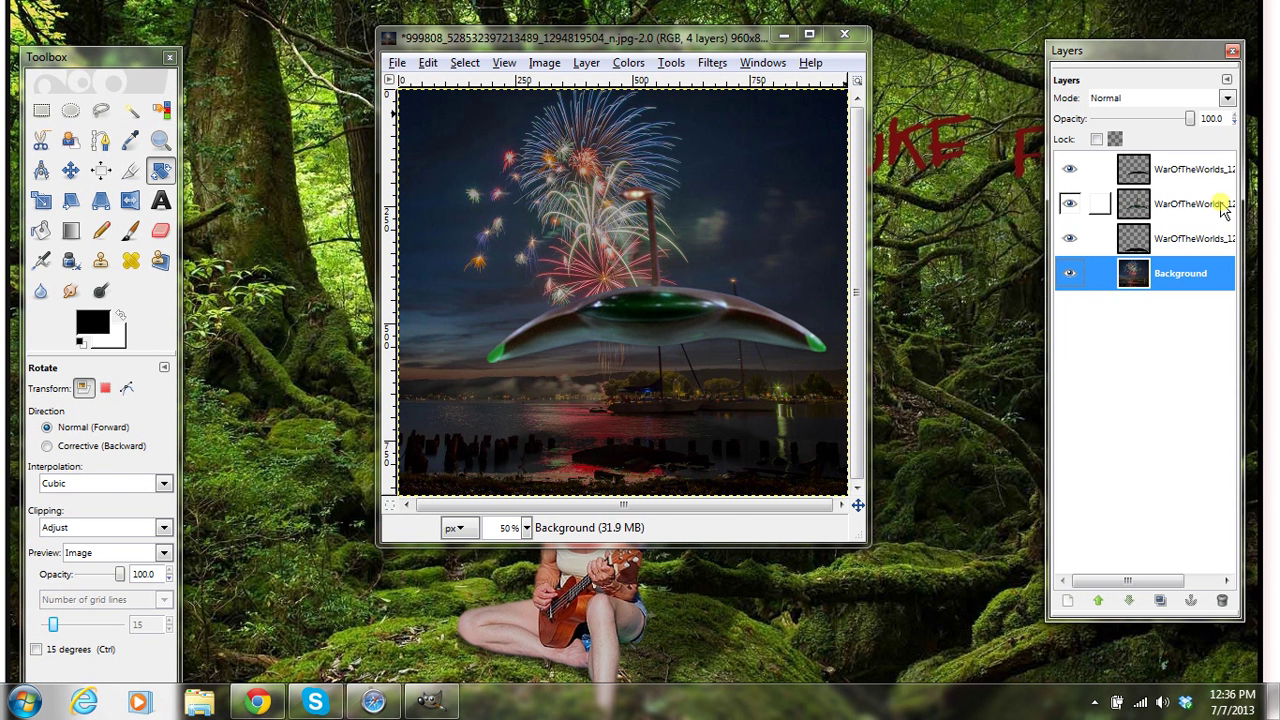
left_click(1182, 206)
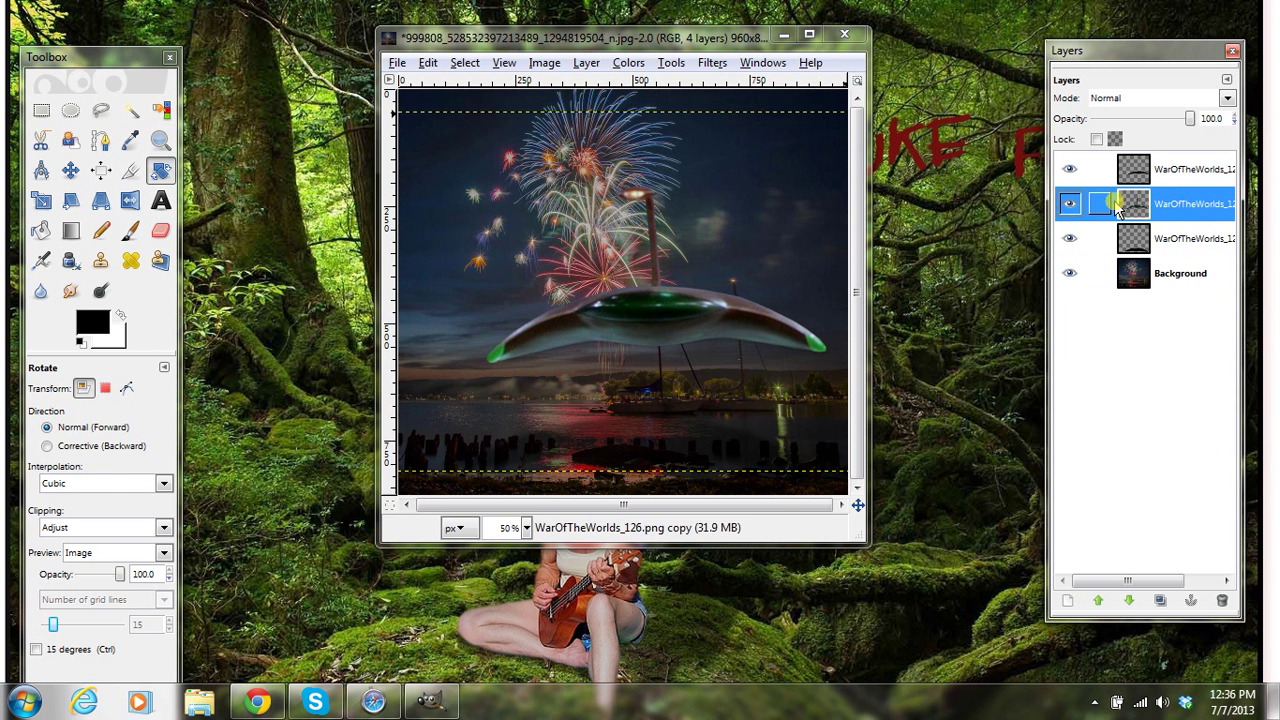
left_click(1069, 205)
left_click(1068, 206)
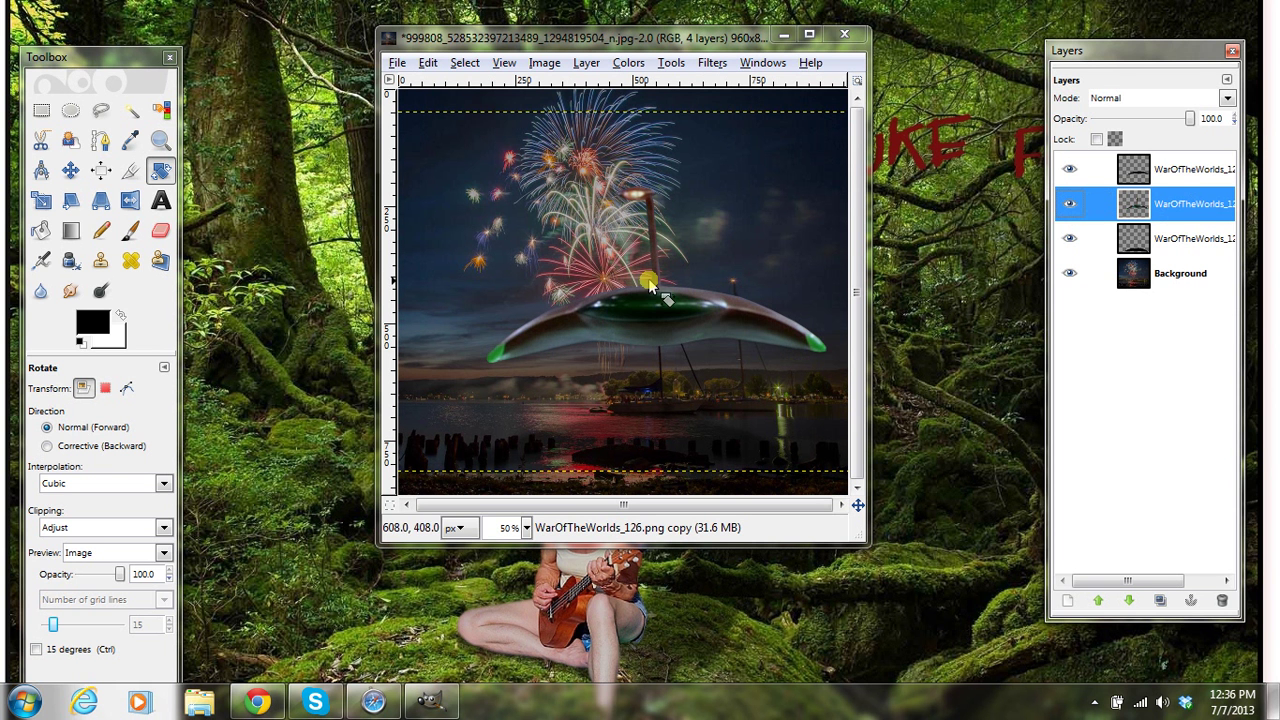
left_click(711, 62)
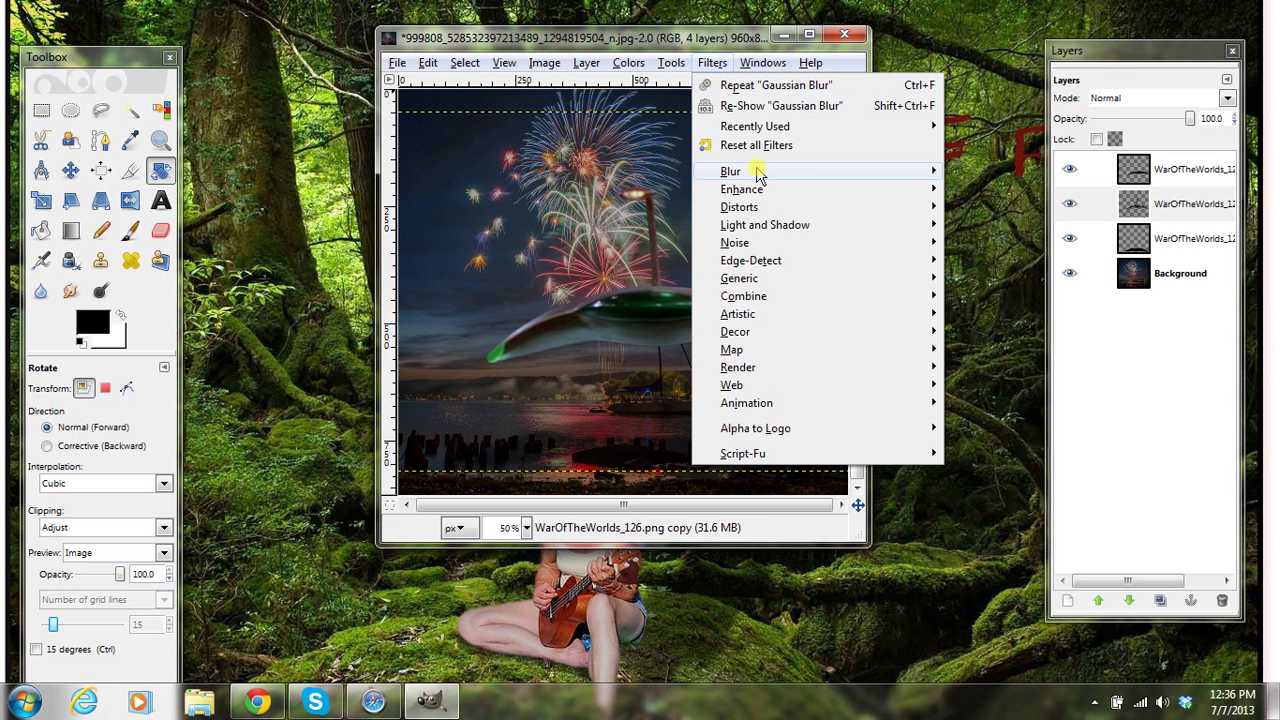
mouse_move(765, 226)
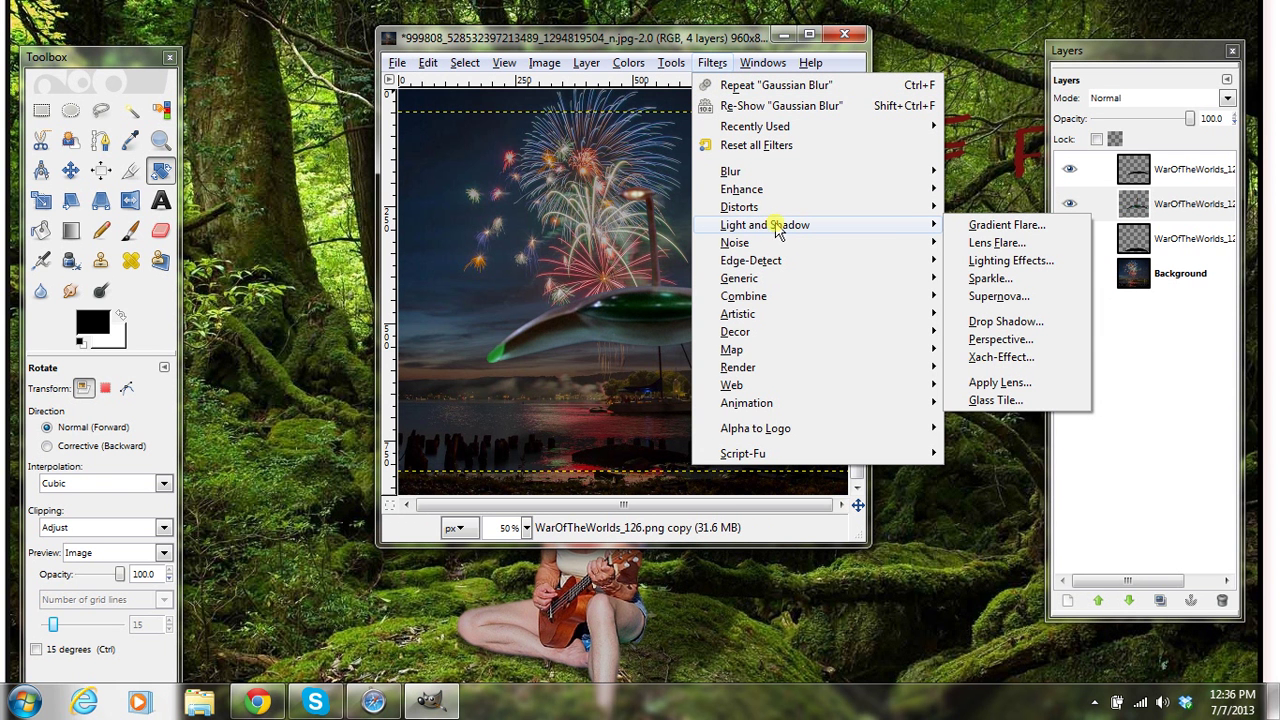
left_click(1010, 298)
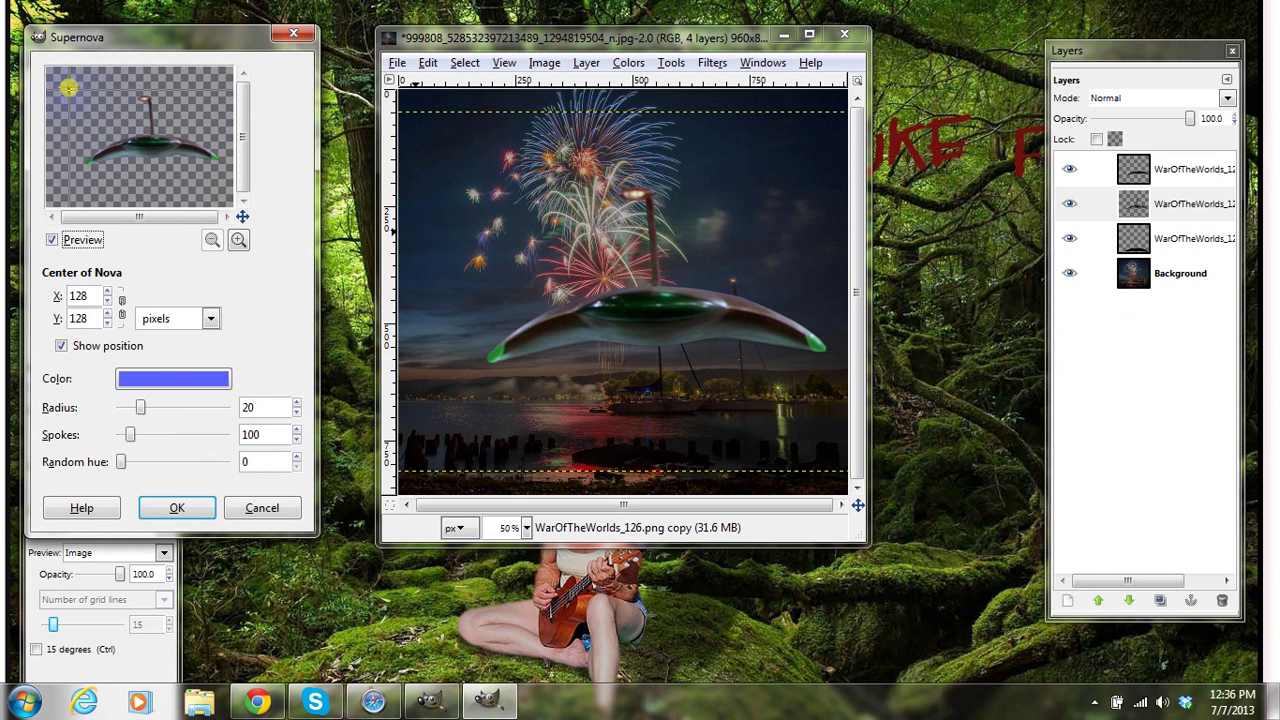
mouse_move(68, 88)
left_mouse_down()
mouse_move(110, 92)
mouse_move(172, 126)
mouse_move(177, 146)
mouse_move(173, 132)
left_mouse_up()
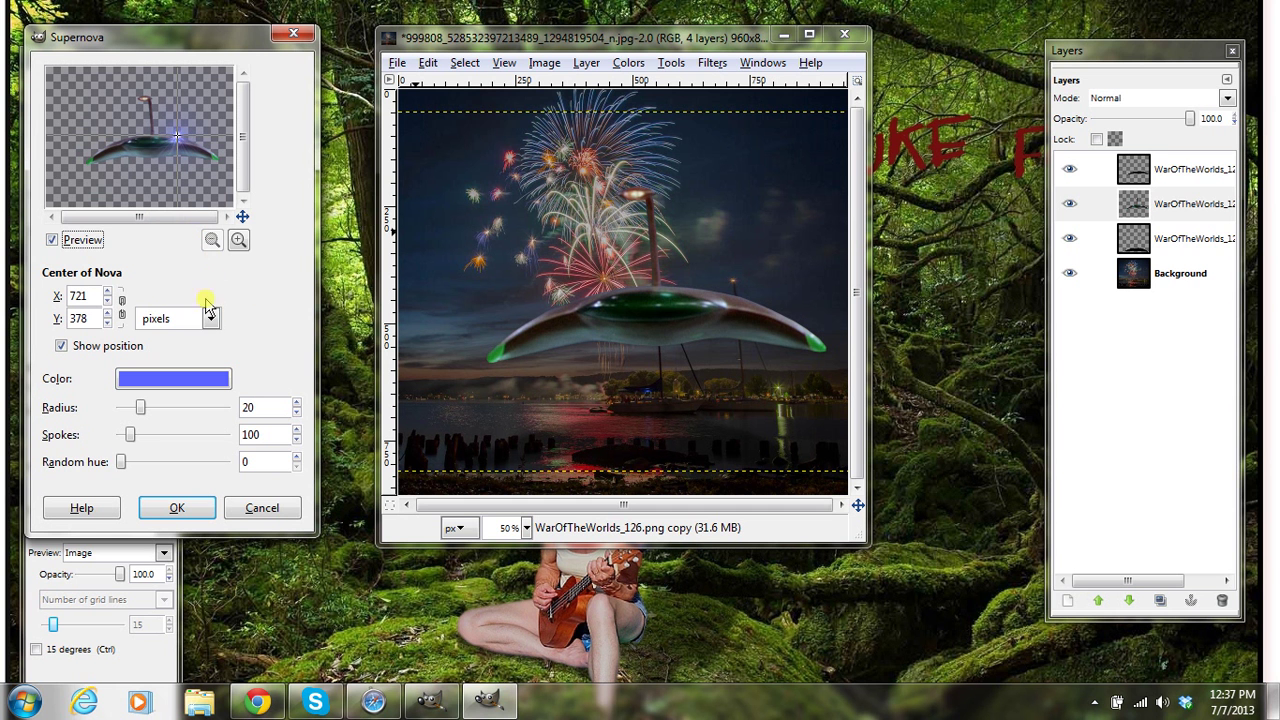
Step: Set the Supernova colour to the near-white eaebf8
left_click(190, 383)
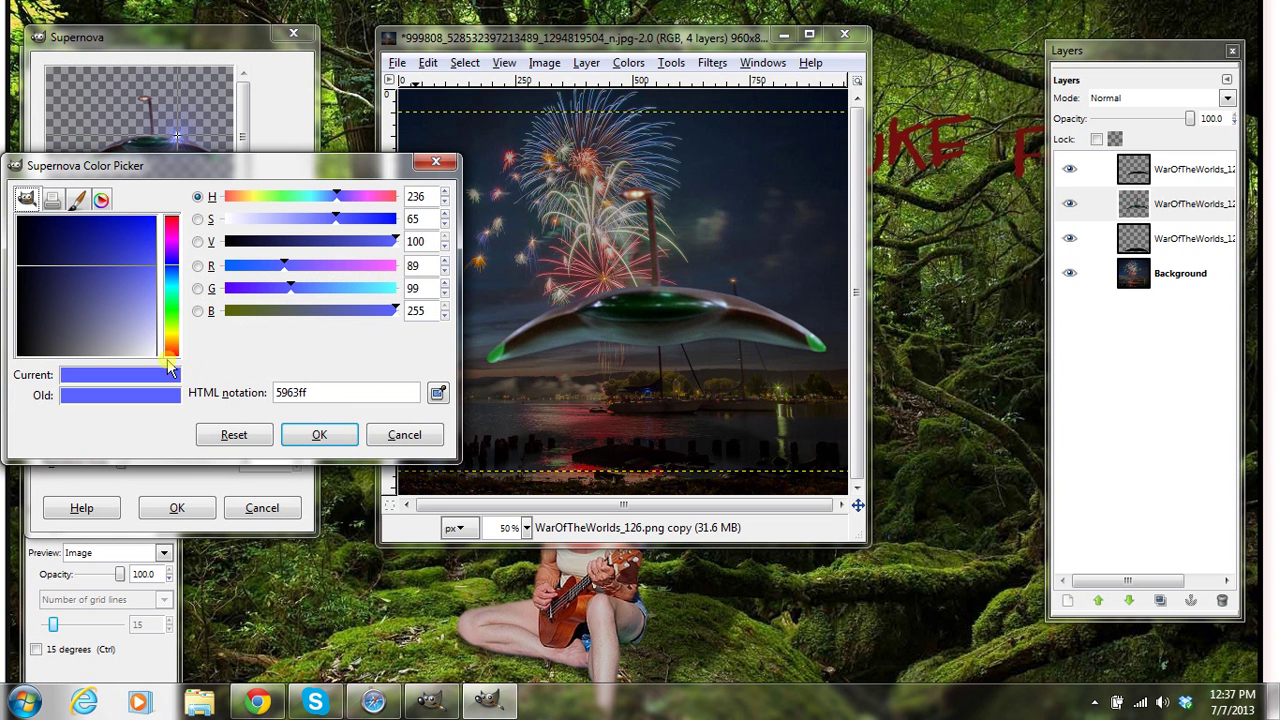
left_click(145, 344)
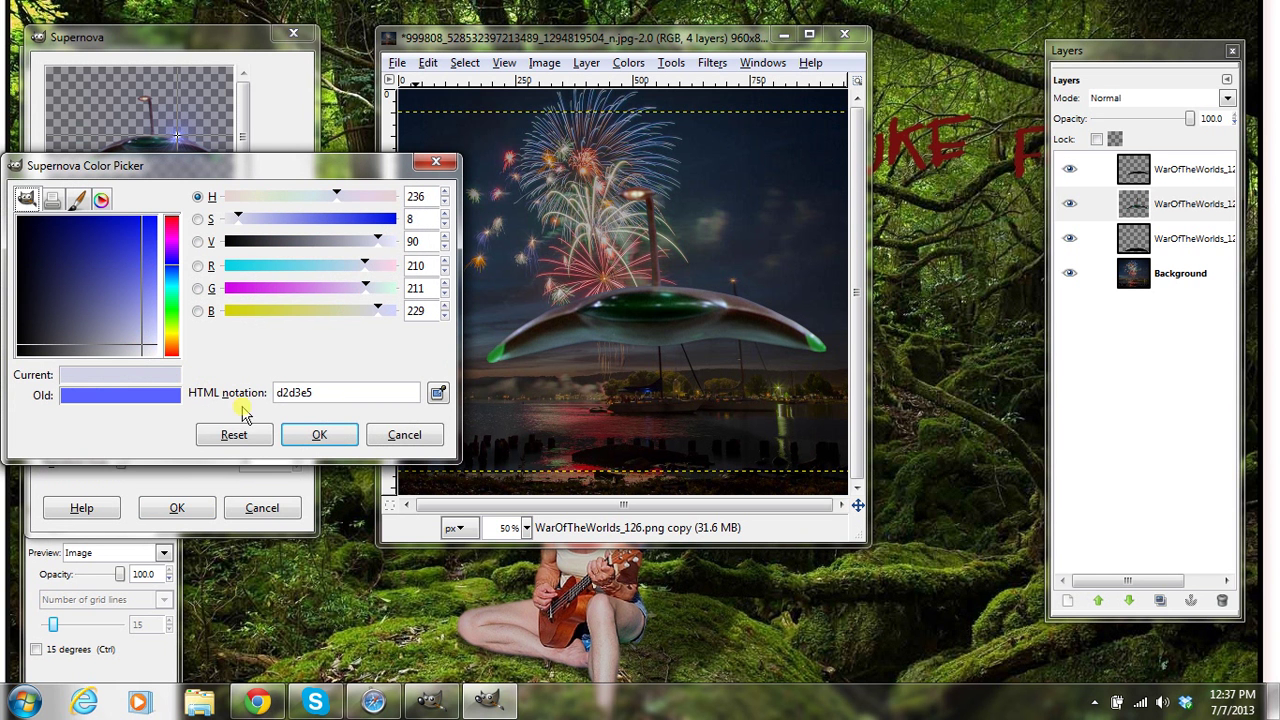
left_click(154, 350)
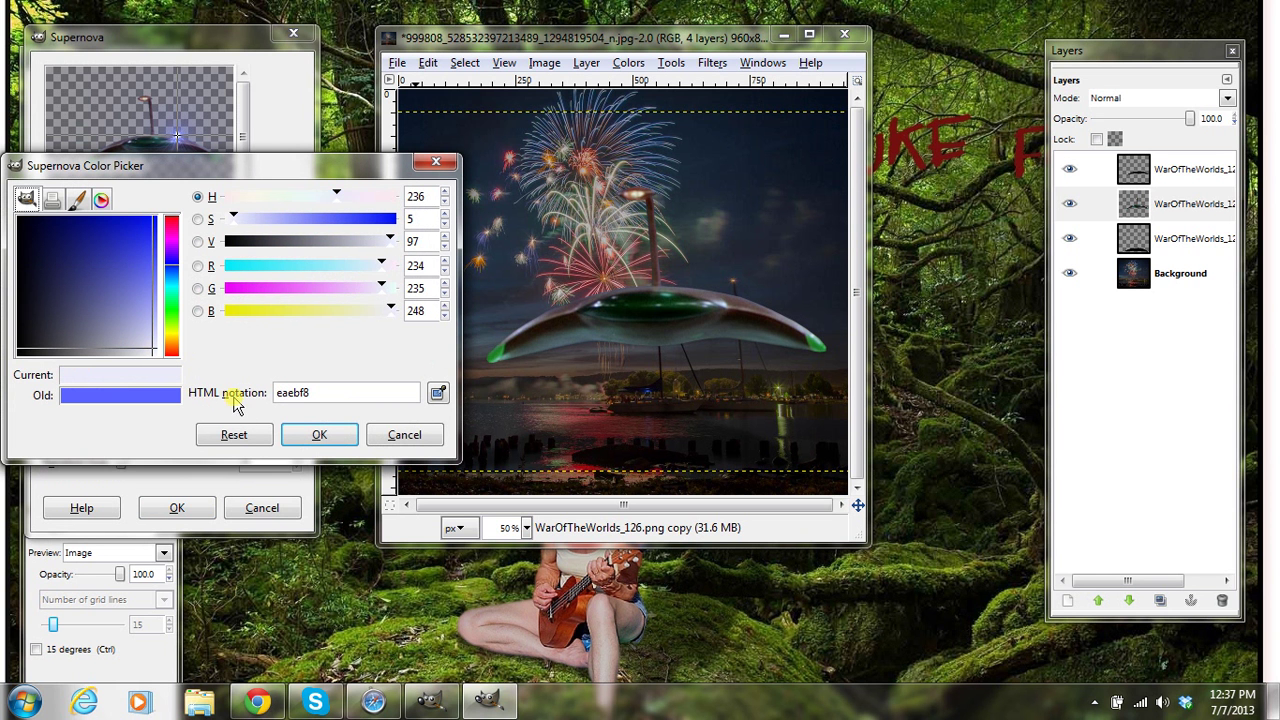
left_click(337, 440)
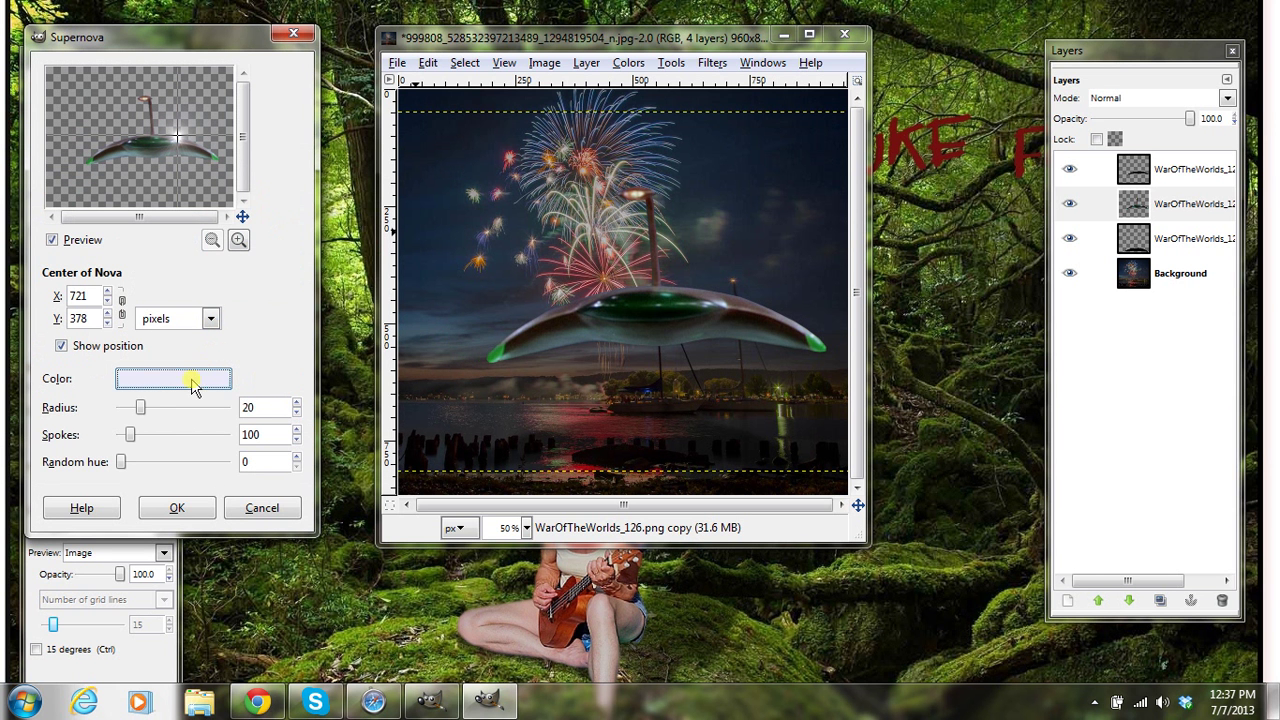
Step: Set the Supernova radius to 10, increase its spokes slightly and apply it to the ship layer
left_click_drag(143, 410, 133, 419)
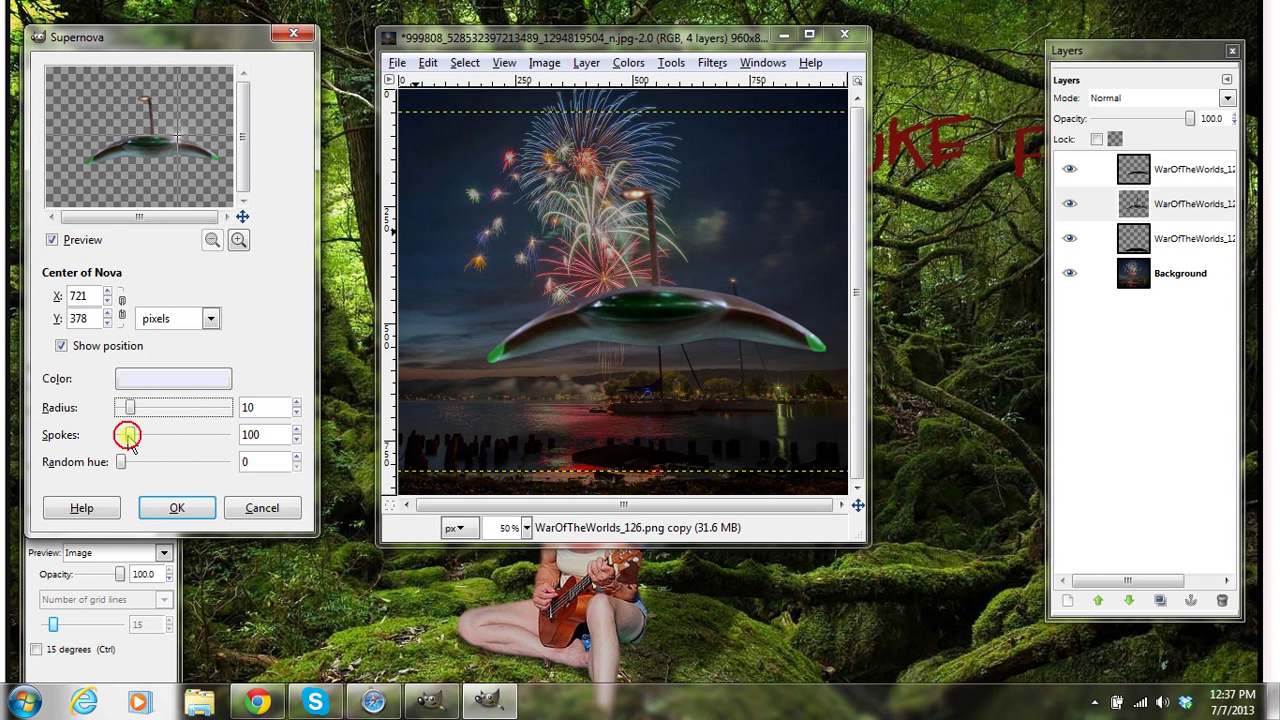
left_click_drag(128, 437, 140, 440)
left_click(181, 507)
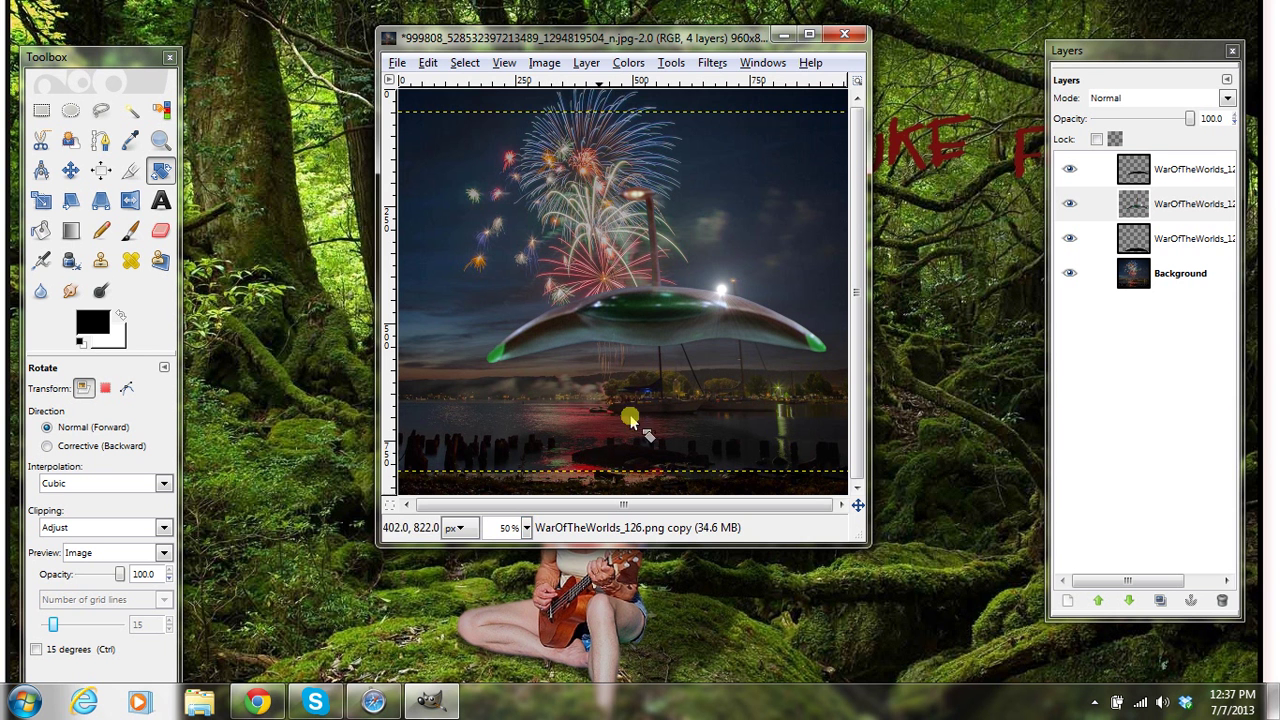
left_click_drag(716, 45, 688, 24)
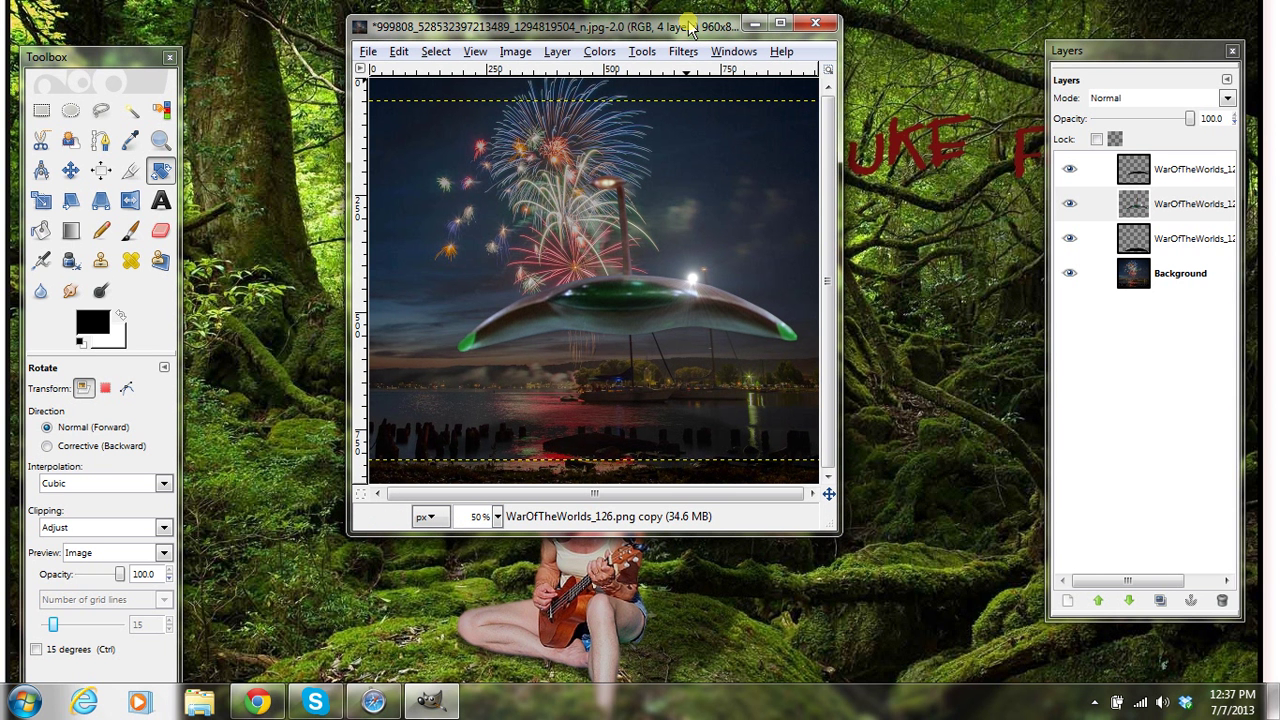